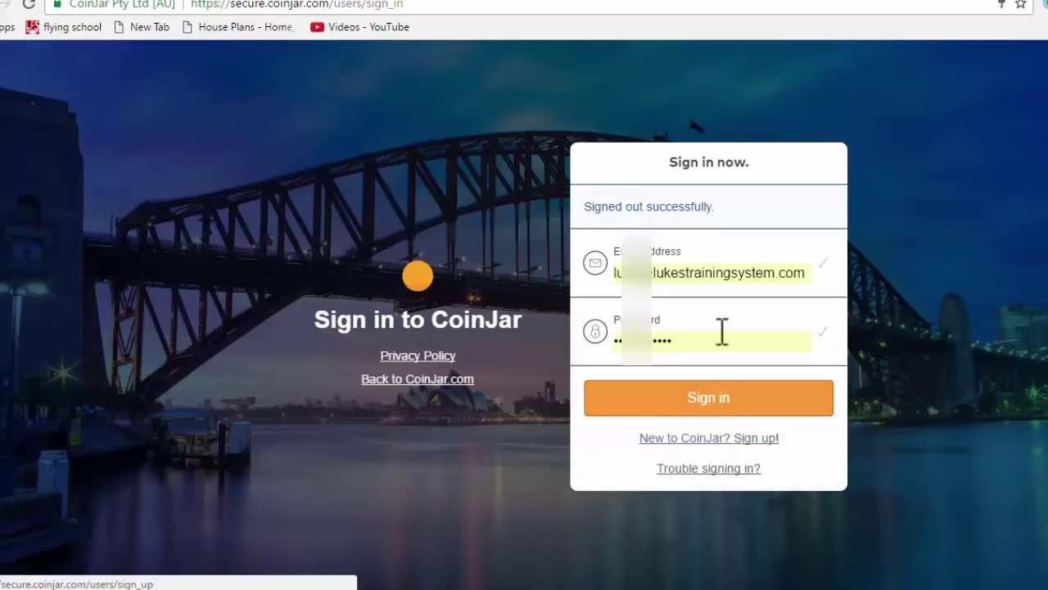
# - Sign in to CoinJar with the prefilled credentials and highlight the CoinJar Swipe notice below the accounts list
pyautogui.click(710, 401)
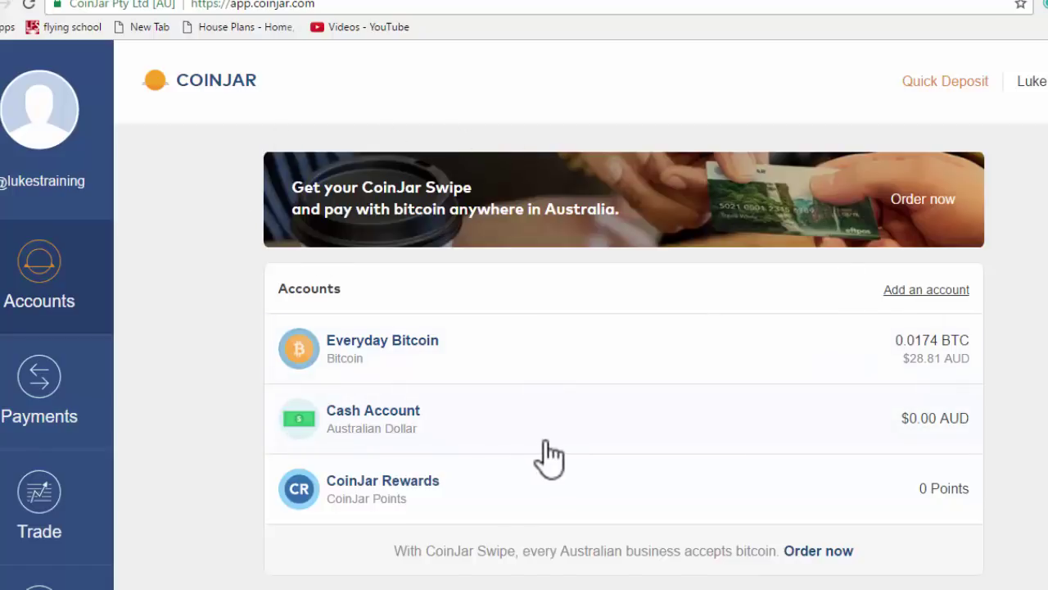
pyautogui.scroll(-1, 631, 283)
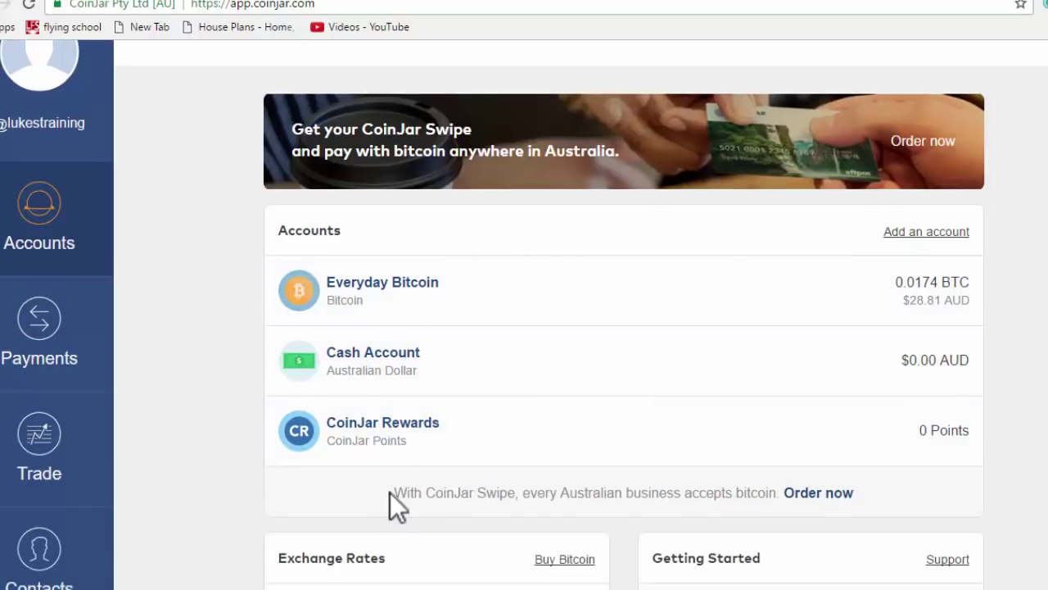
pyautogui.moveTo(391, 492); pyautogui.dragTo(863, 485)
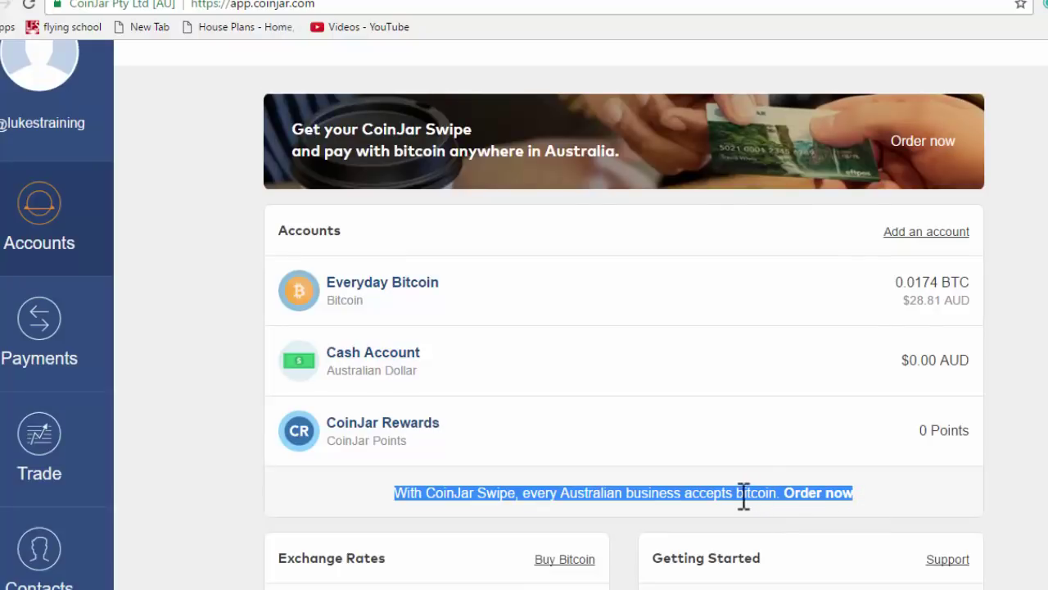
pyautogui.click(650, 495)
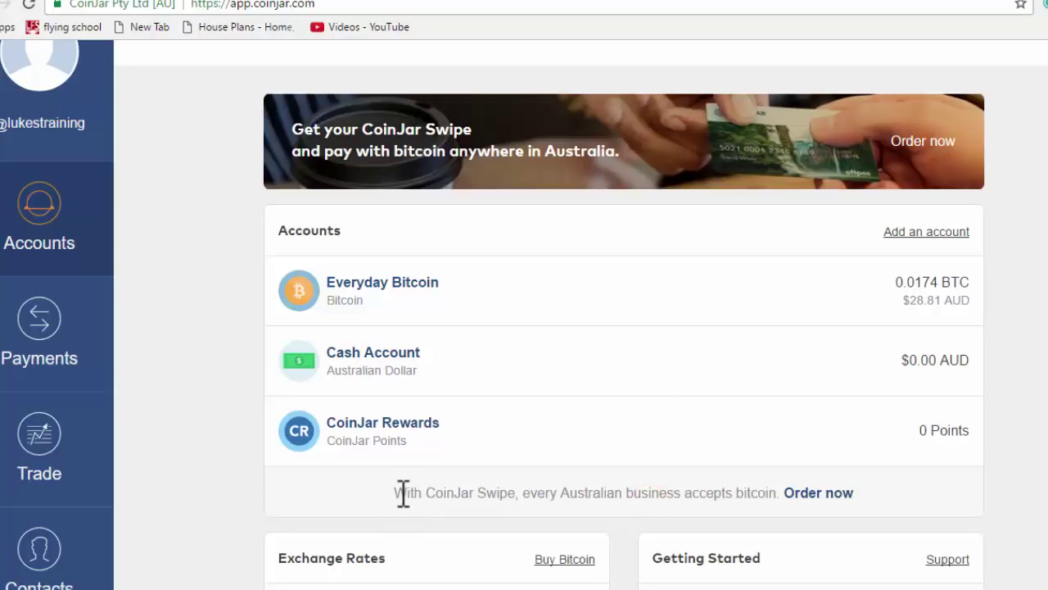
pyautogui.moveTo(395, 493)
pyautogui.mouseDown()
pyautogui.moveTo(688, 516)
pyautogui.moveTo(861, 515)
pyautogui.moveTo(856, 497)
pyautogui.mouseUp()
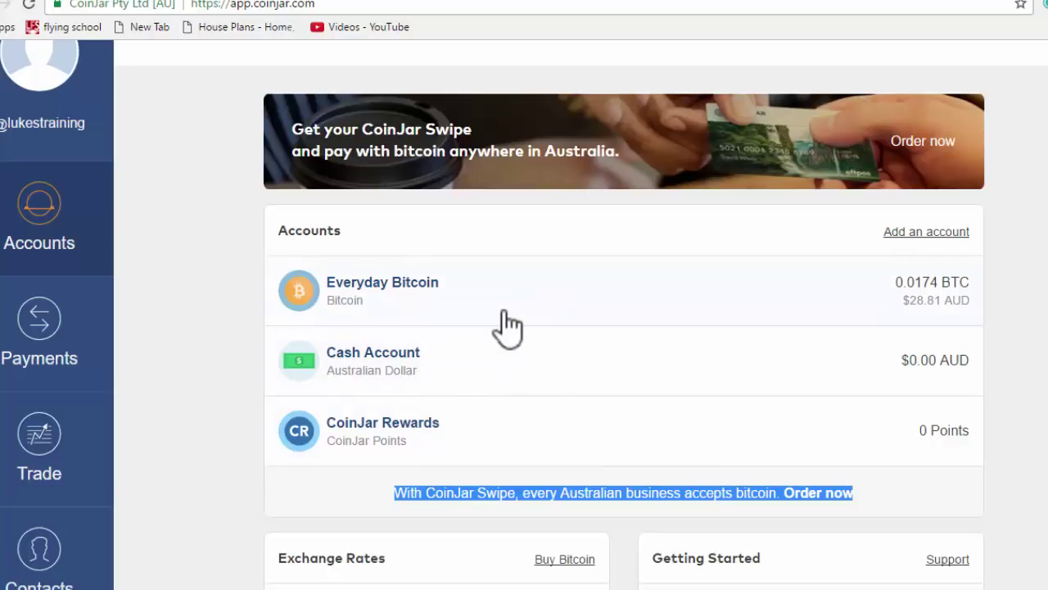
# - Open the form for linking a new bank account from the linked bank accounts section of the CoinJar settings
pyautogui.scroll(1, 508, 328)
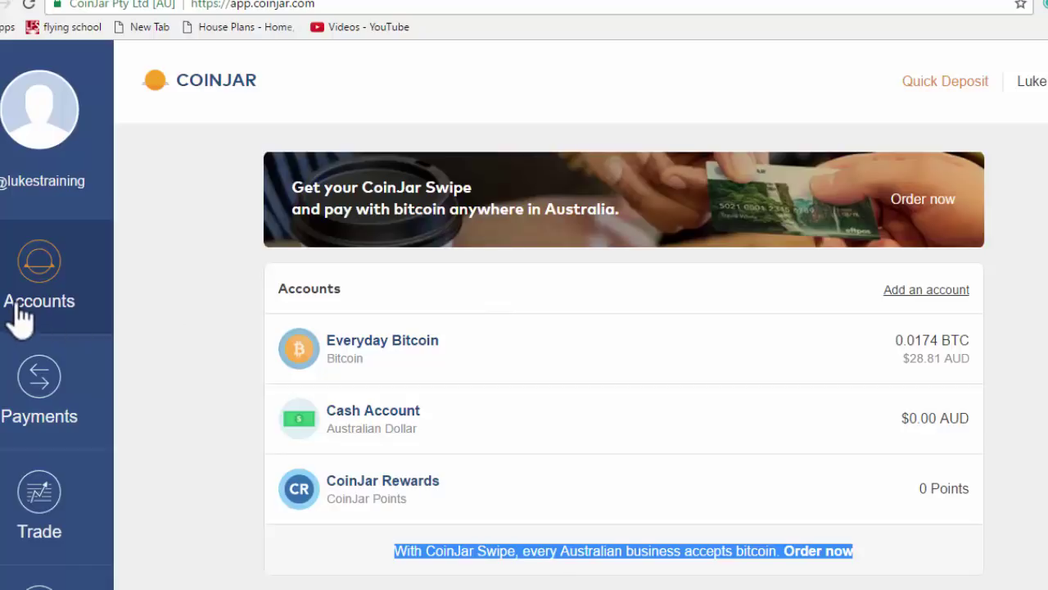
pyautogui.scroll(-3, 21, 316)
pyautogui.scroll(-2, 24, 301)
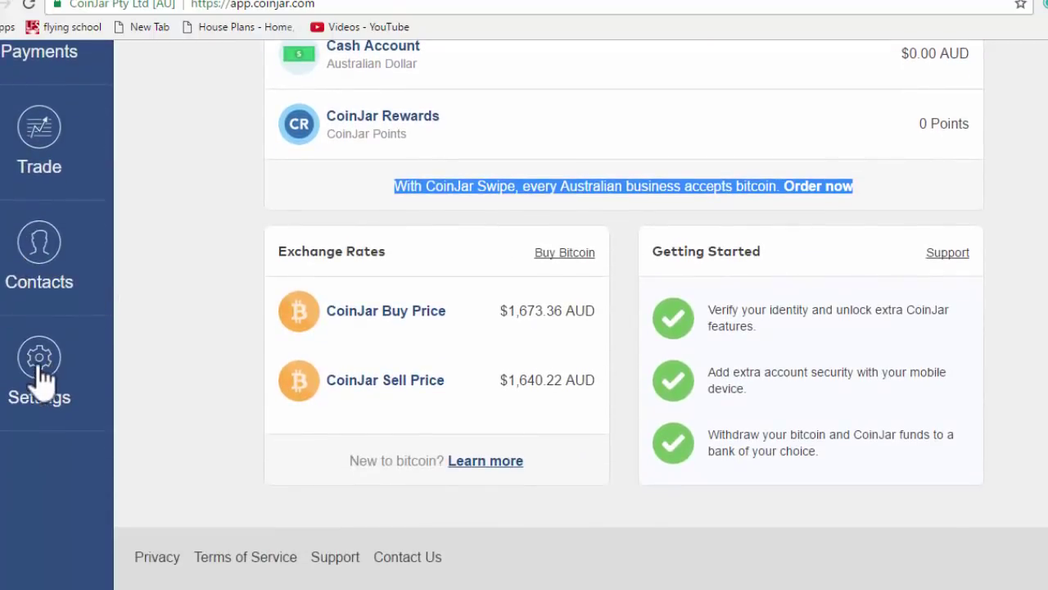
pyautogui.click(37, 366)
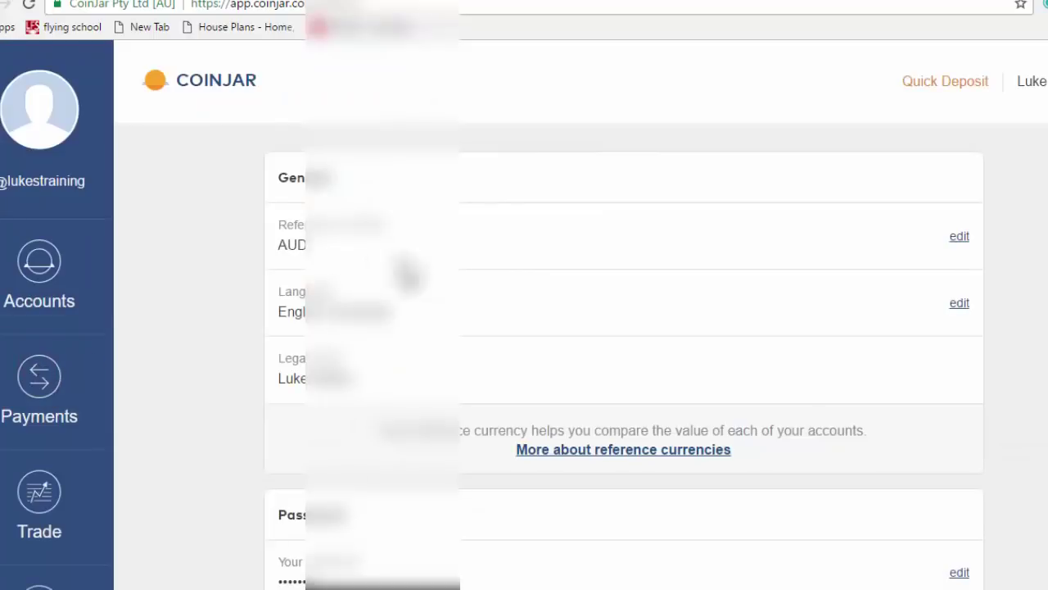
pyautogui.scroll(-7, 679, 254)
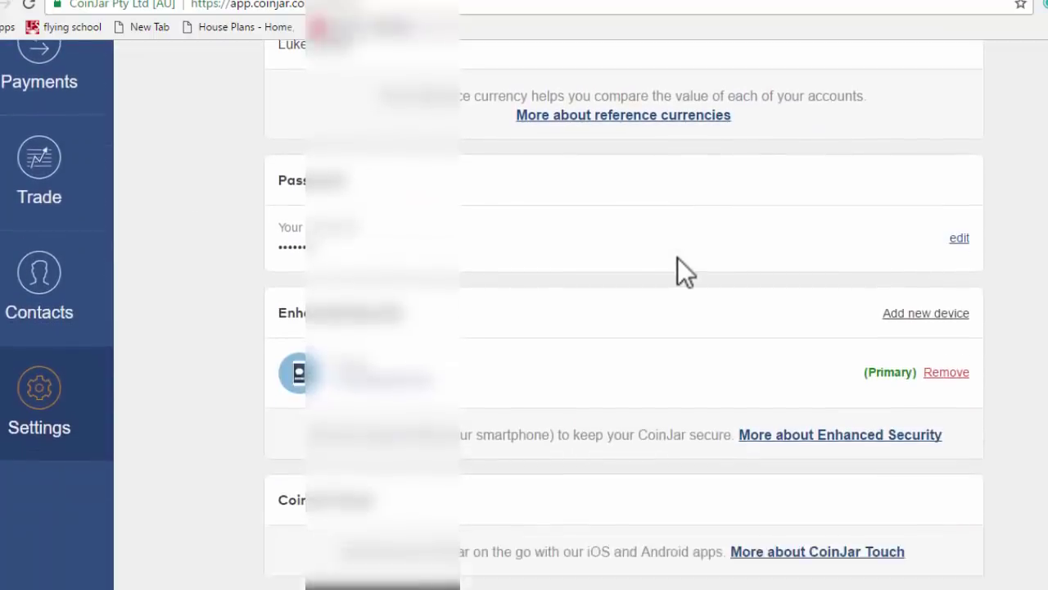
pyautogui.scroll(-3, 676, 258)
pyautogui.scroll(1, 674, 259)
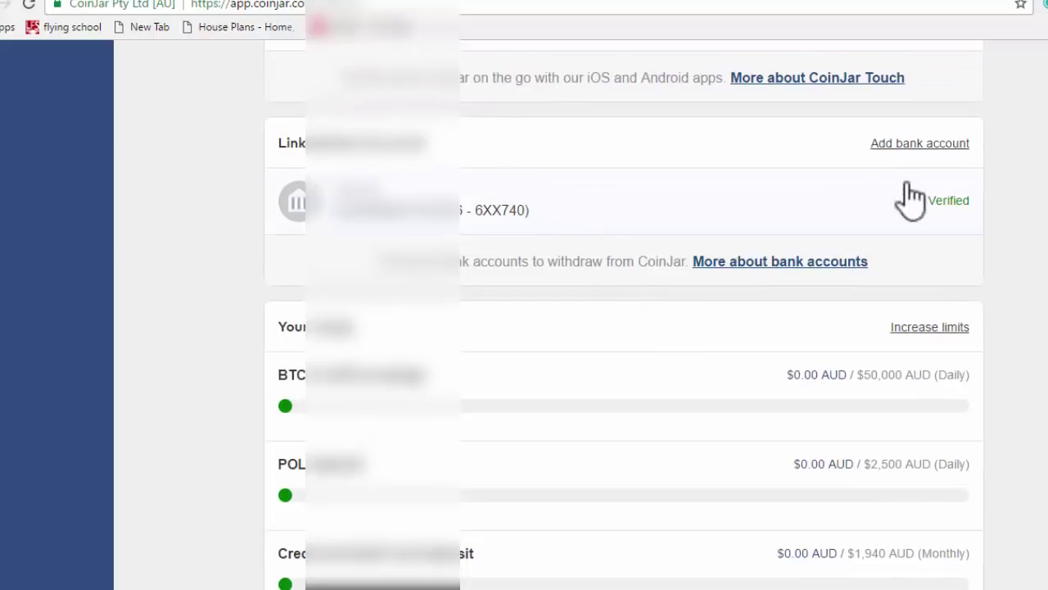
pyautogui.click(907, 146)
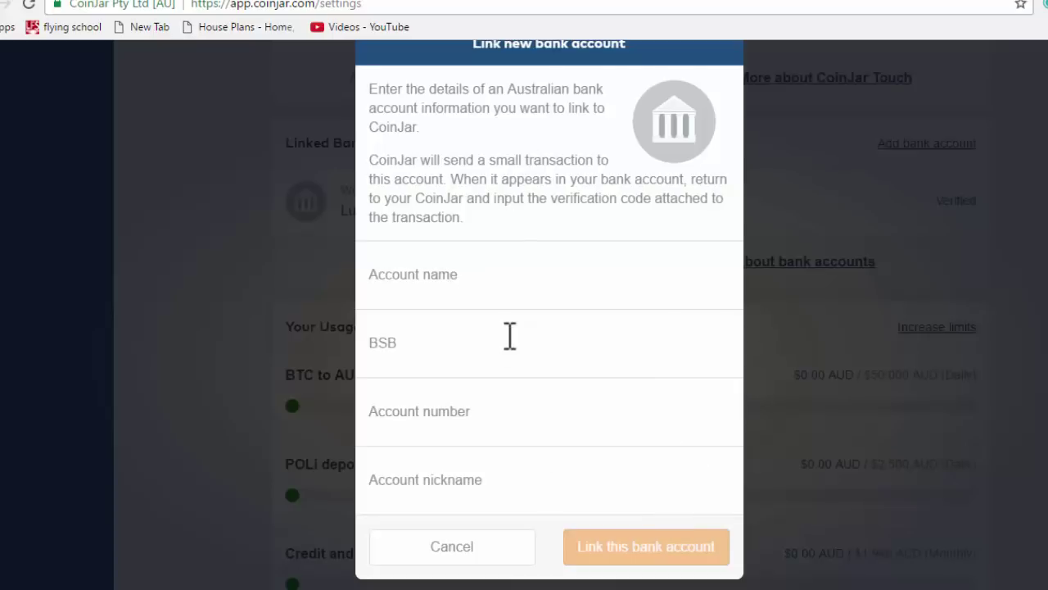
# - Review the bank-linking instructions, check the CoinJar deposits in the Westpac transaction list, and close CoinJar's bank-linking form
pyautogui.scroll(2, 510, 335)
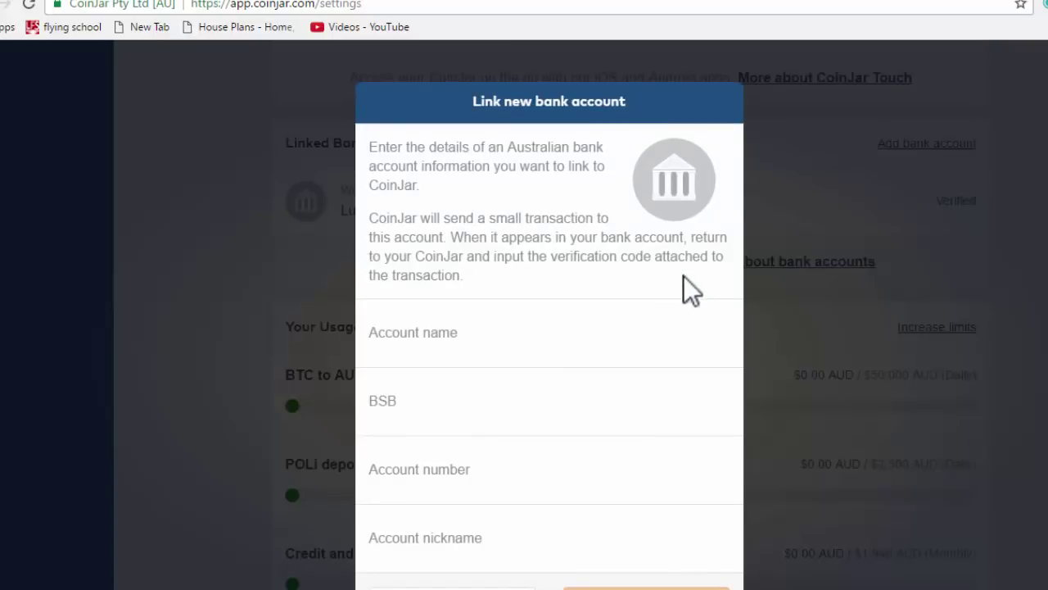
pyautogui.click(236, 2)
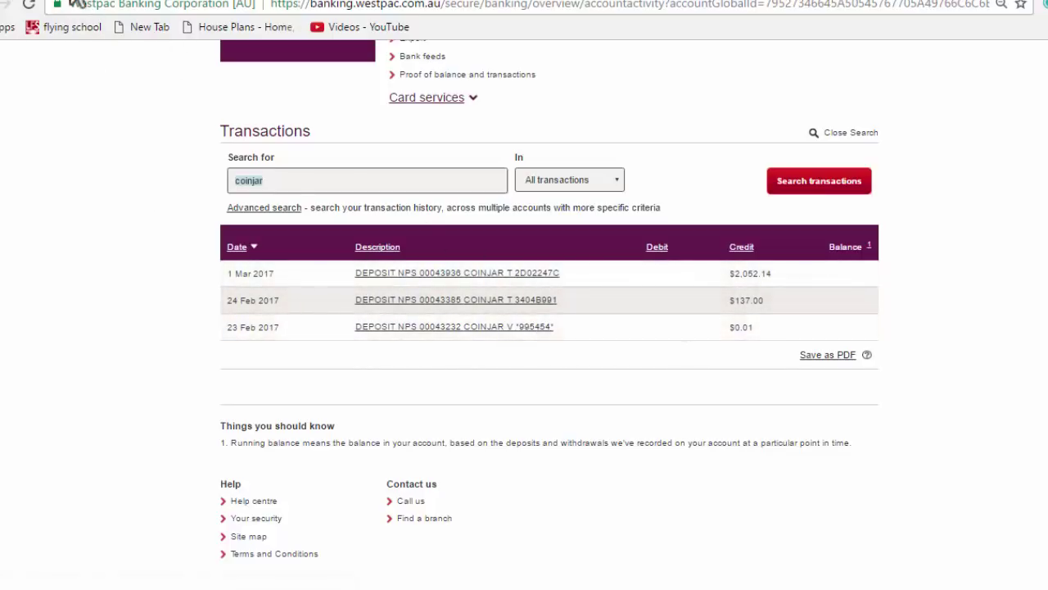
pyautogui.click(78, 2)
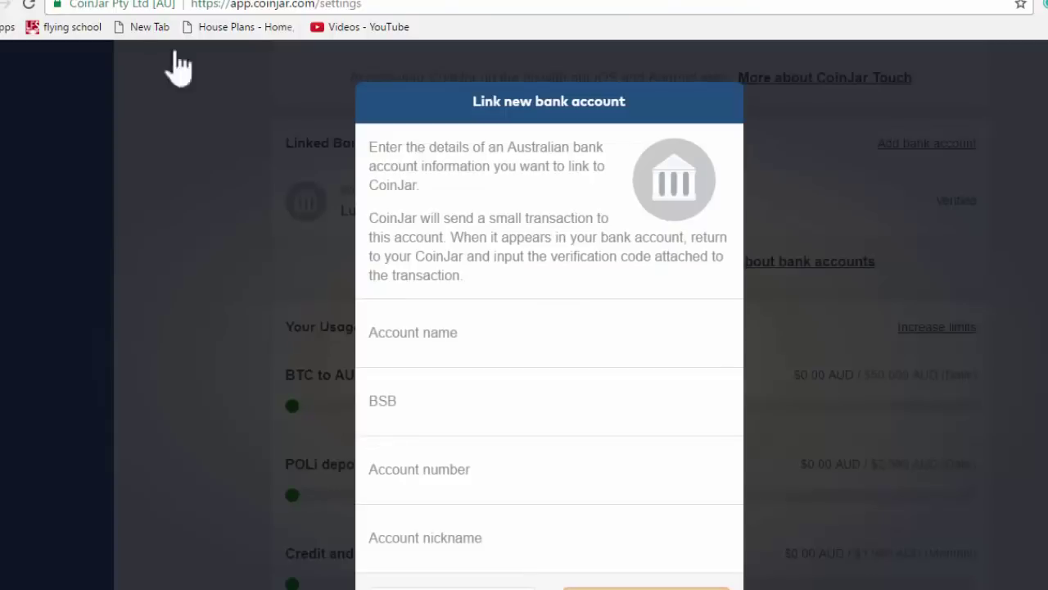
pyautogui.click(827, 229)
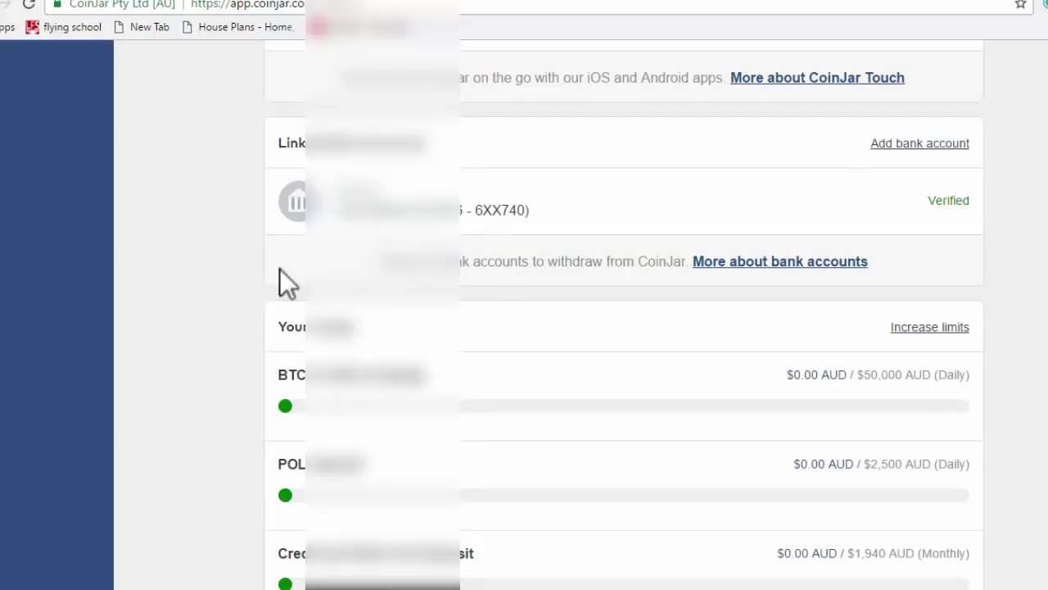
# - Return to the accounts overview and open the Quick Deposit options
pyautogui.scroll(6, 187, 242)
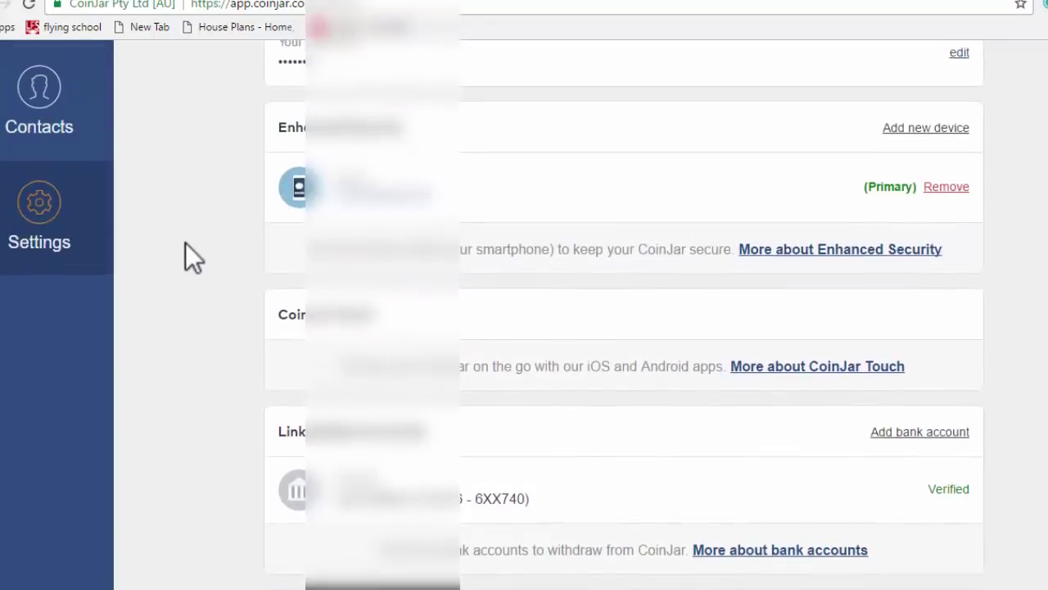
pyautogui.scroll(4, 182, 243)
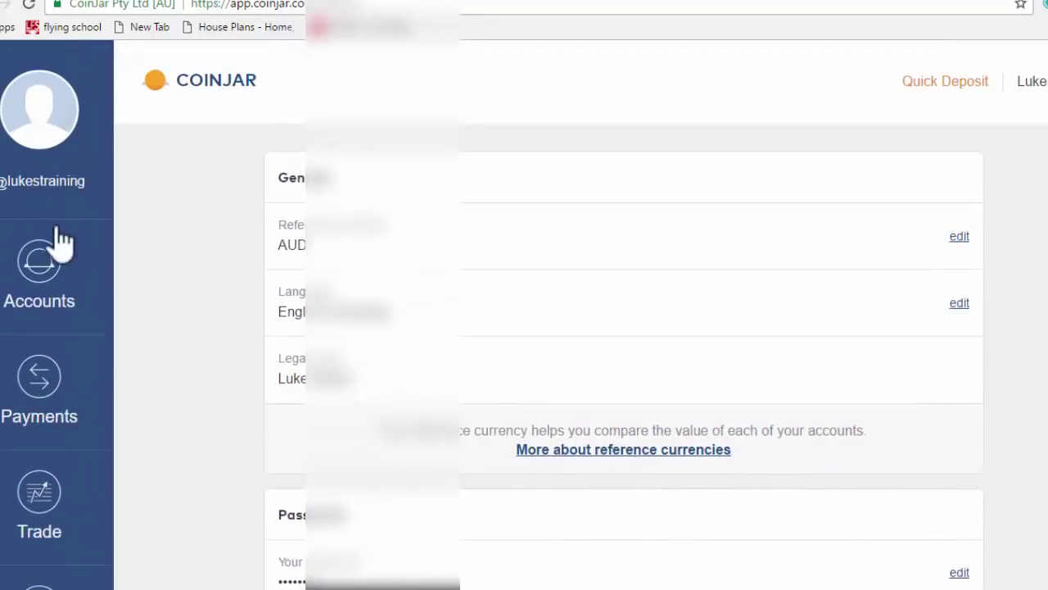
pyautogui.click(43, 294)
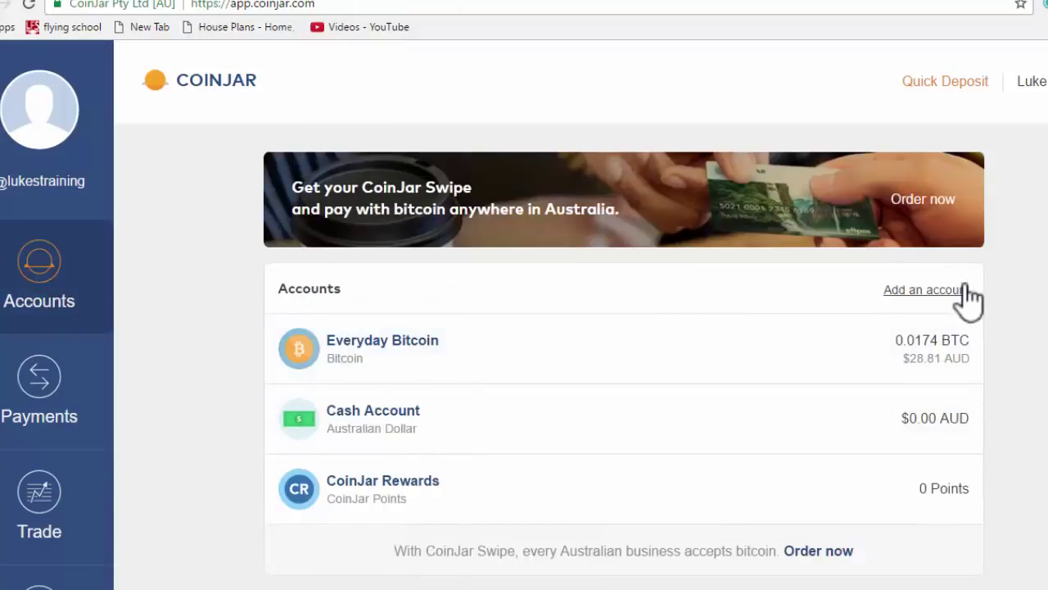
pyautogui.click(954, 82)
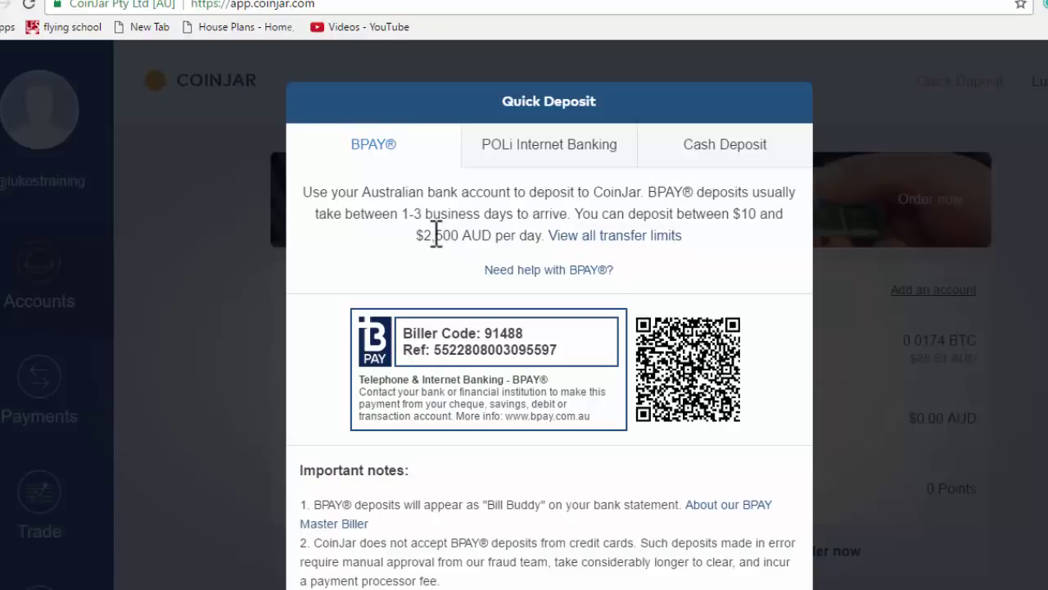
# - Highlight the BPAY daily deposit limit, reference number and biller code, and close Quick Deposit
pyautogui.moveTo(425, 234); pyautogui.dragTo(493, 238)
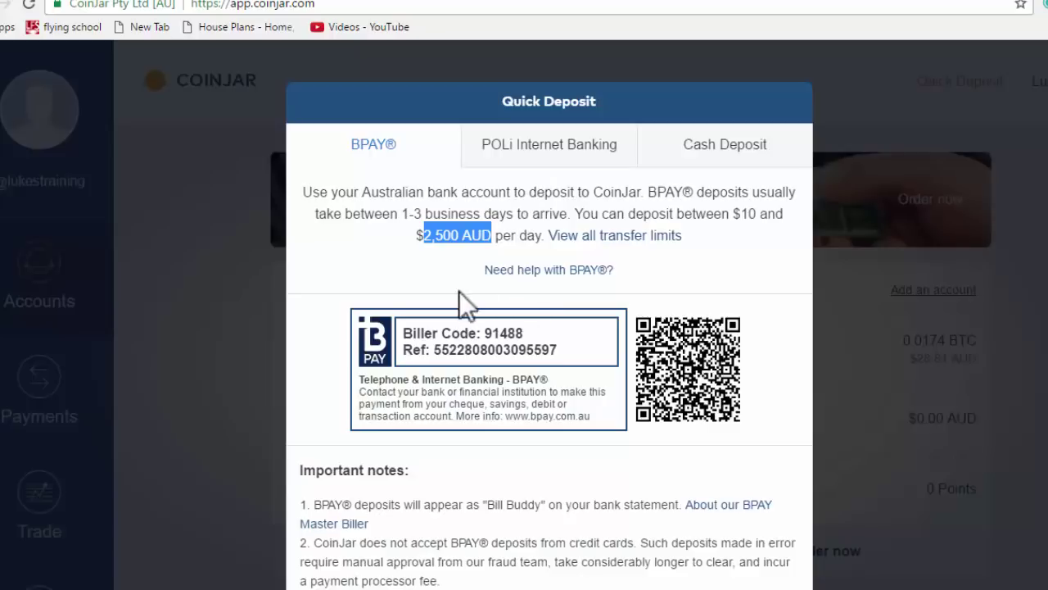
pyautogui.moveTo(580, 351); pyautogui.dragTo(429, 351)
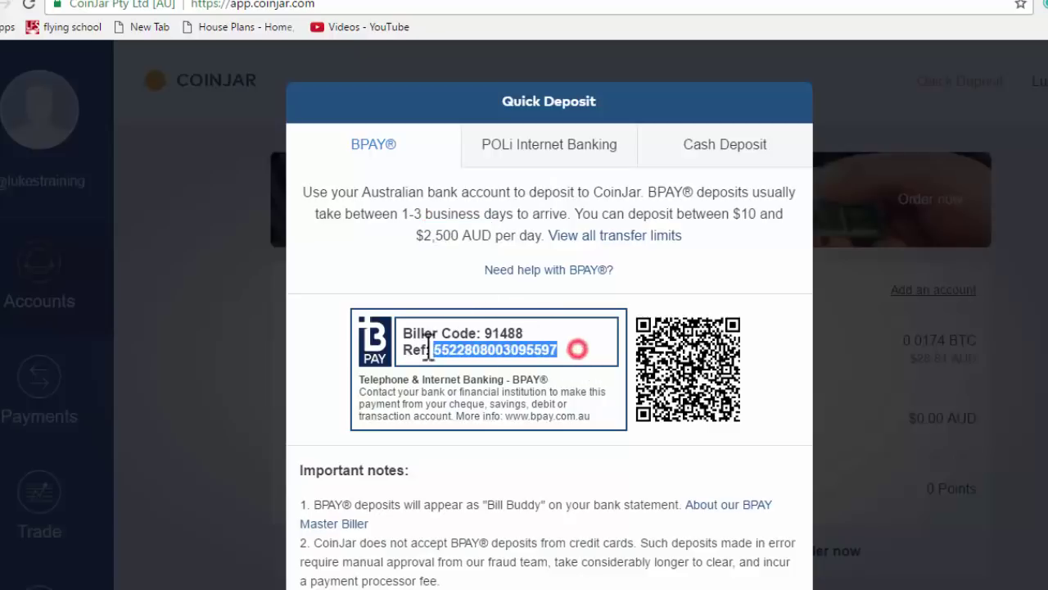
pyautogui.moveTo(528, 333); pyautogui.dragTo(494, 333)
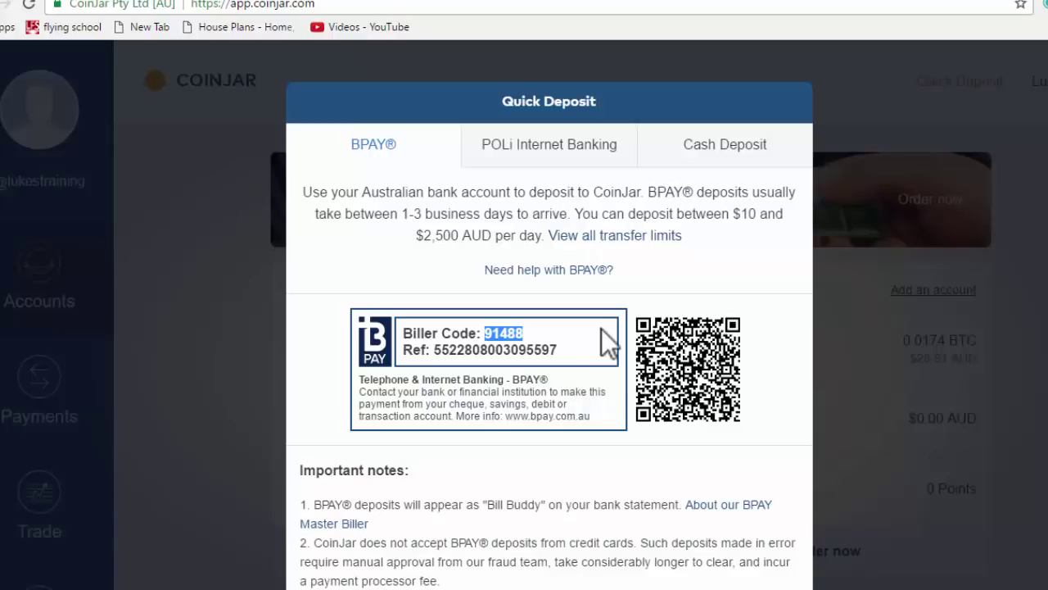
pyautogui.click(193, 173)
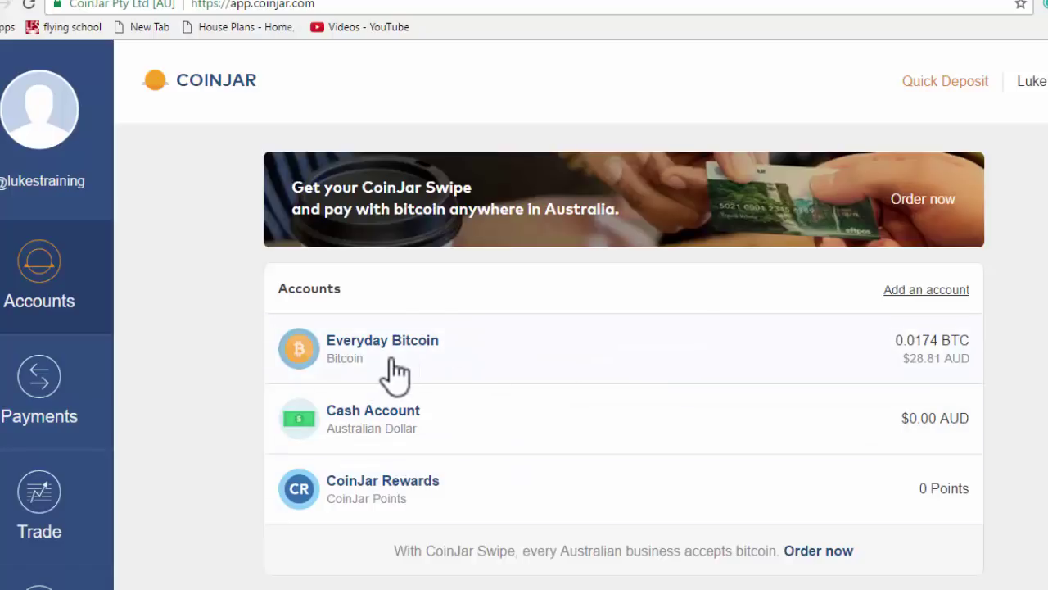
# - Prepare a payment transfer with Everyday Bitcoin as the source account and Cash Account as the destination
pyautogui.click(41, 393)
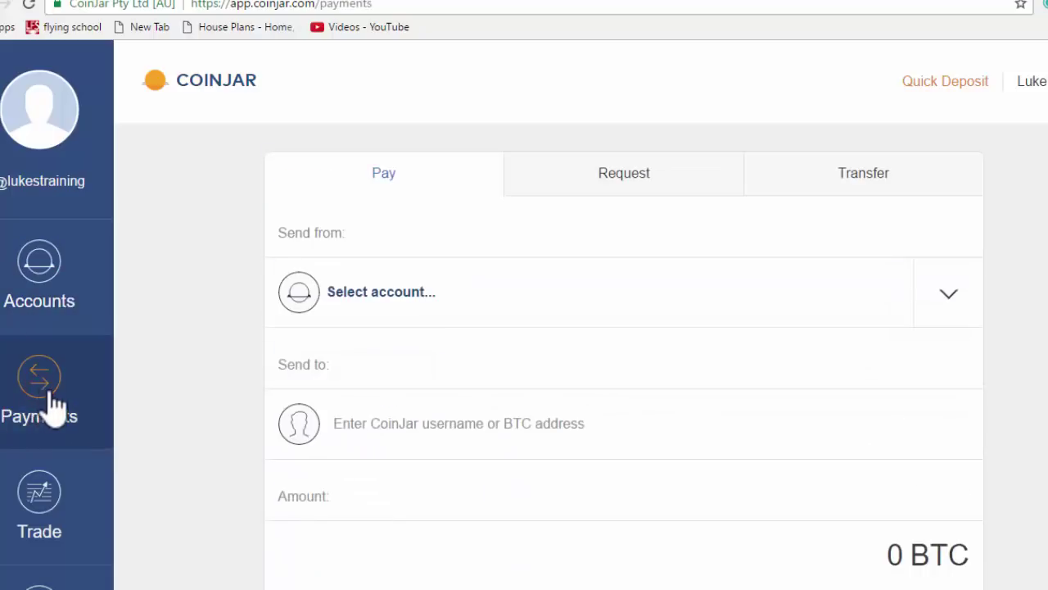
pyautogui.click(872, 175)
pyautogui.click(950, 293)
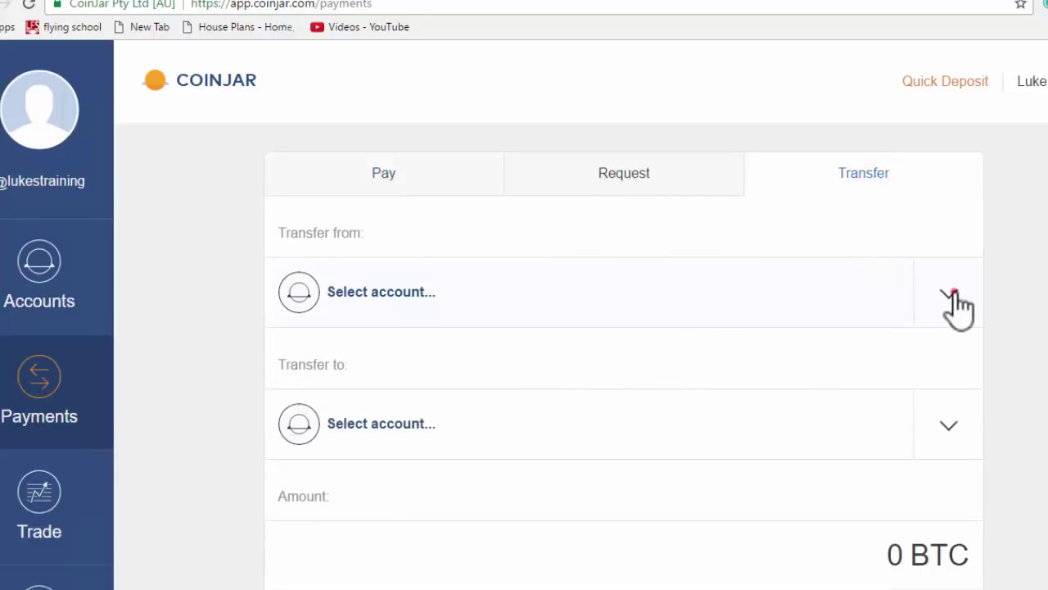
pyautogui.click(386, 355)
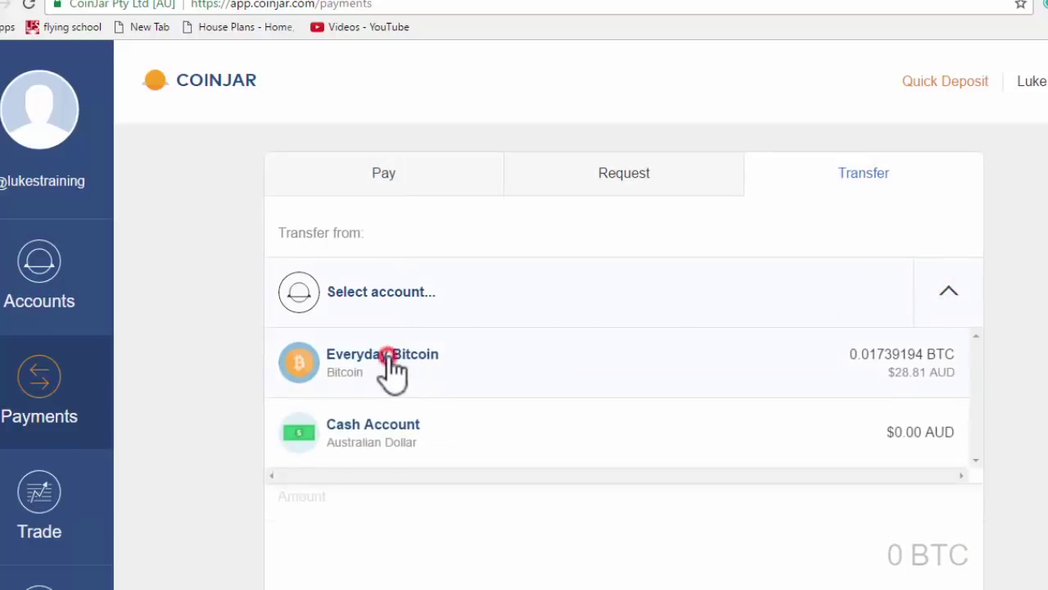
pyautogui.click(948, 423)
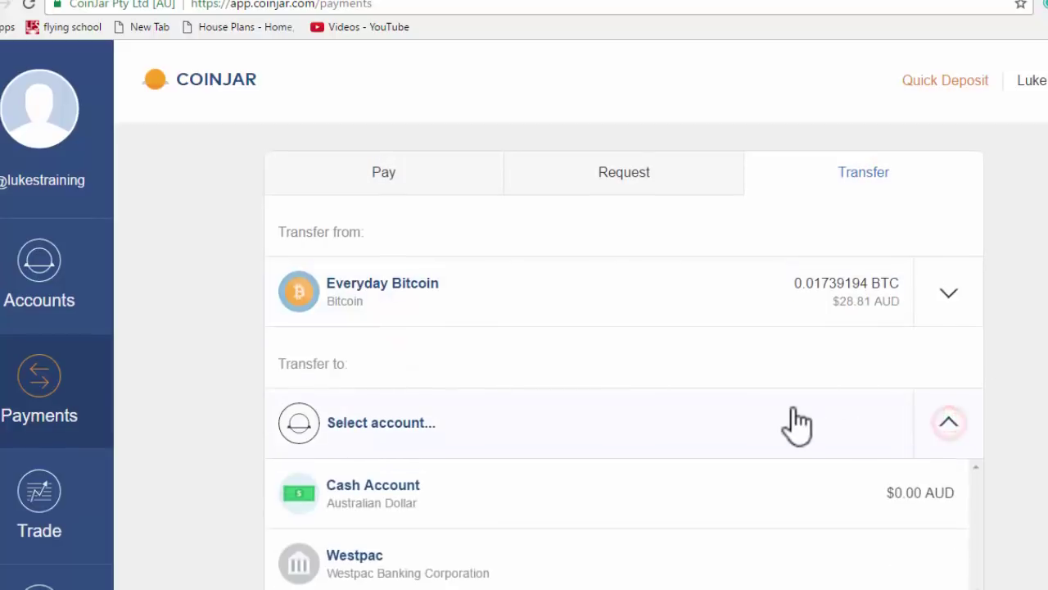
pyautogui.scroll(-1, 622, 401)
pyautogui.click(388, 377)
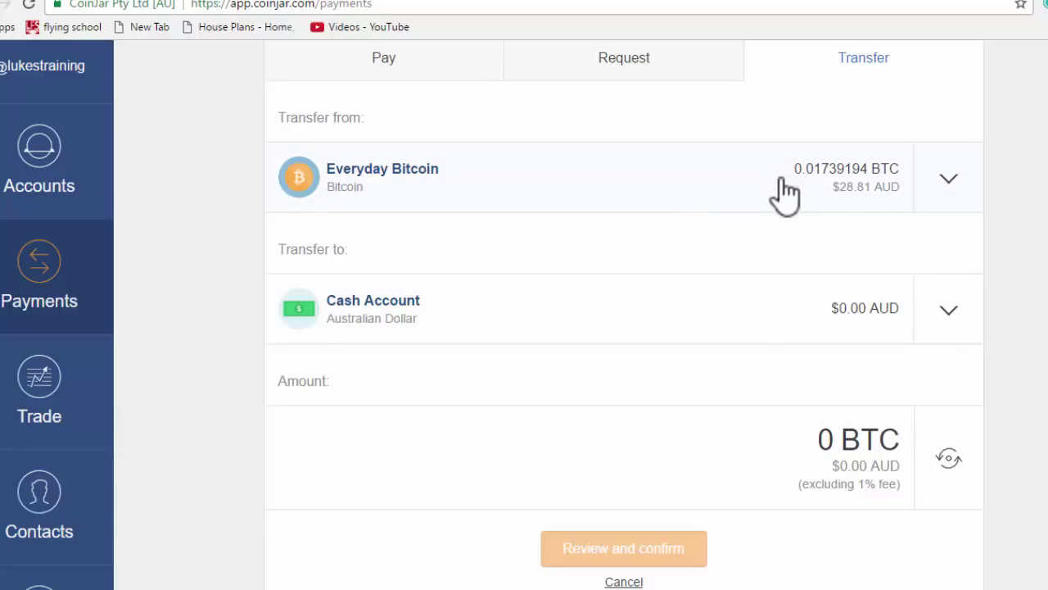
# - Change the transfer's destination to the linked Westpac bank account and review the transfer form
pyautogui.scroll(1, 774, 201)
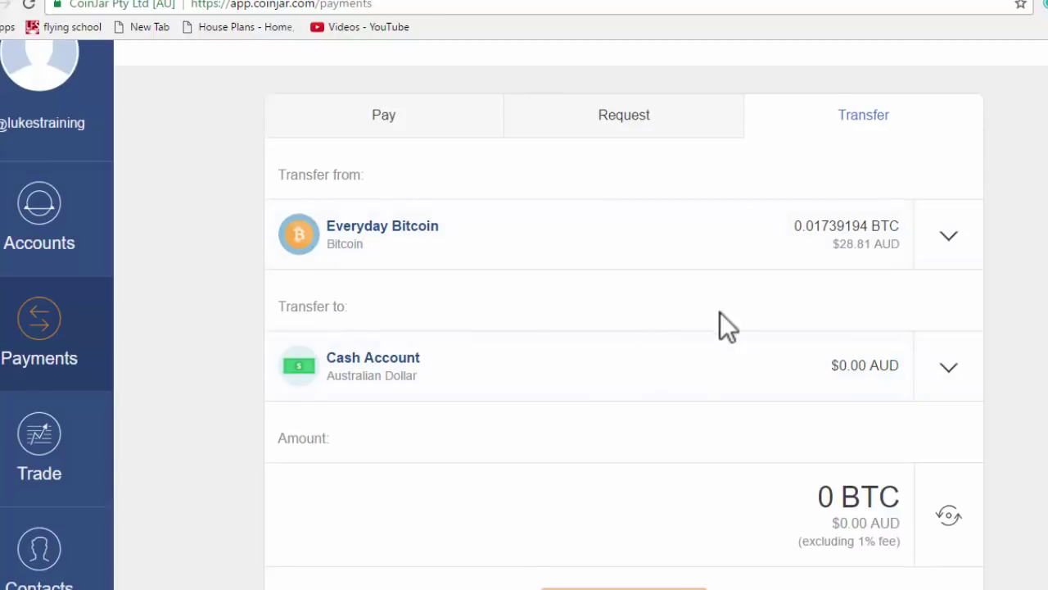
pyautogui.scroll(1, 874, 259)
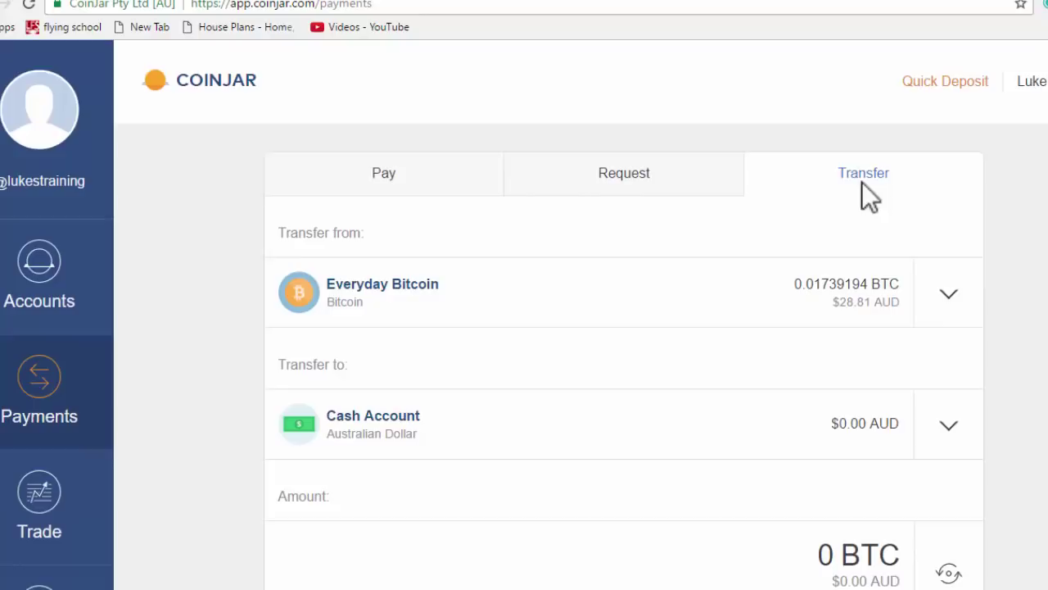
pyautogui.click(949, 426)
pyautogui.scroll(-1, 623, 369)
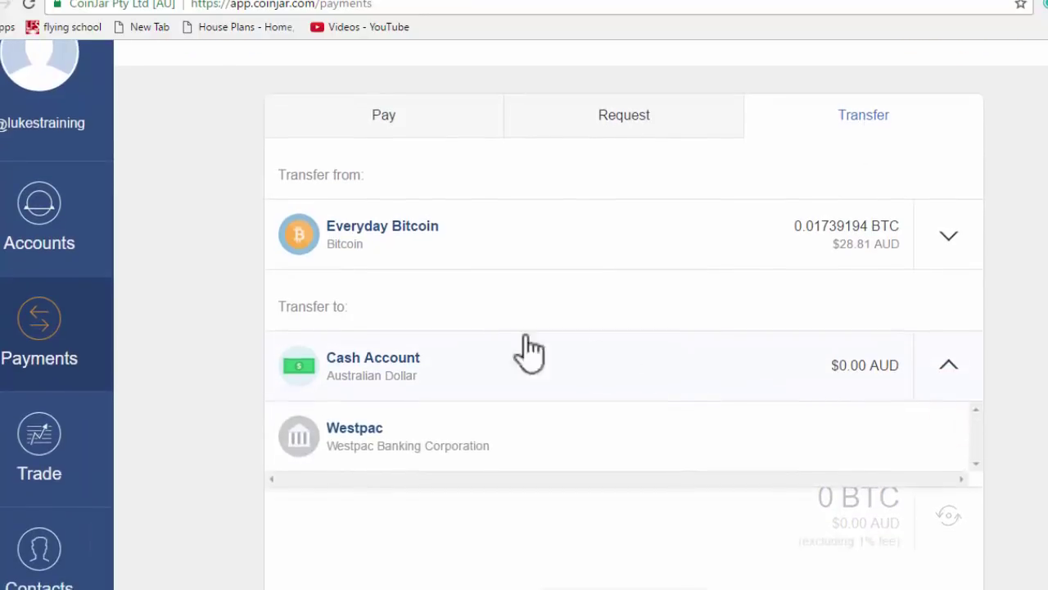
pyautogui.click(381, 437)
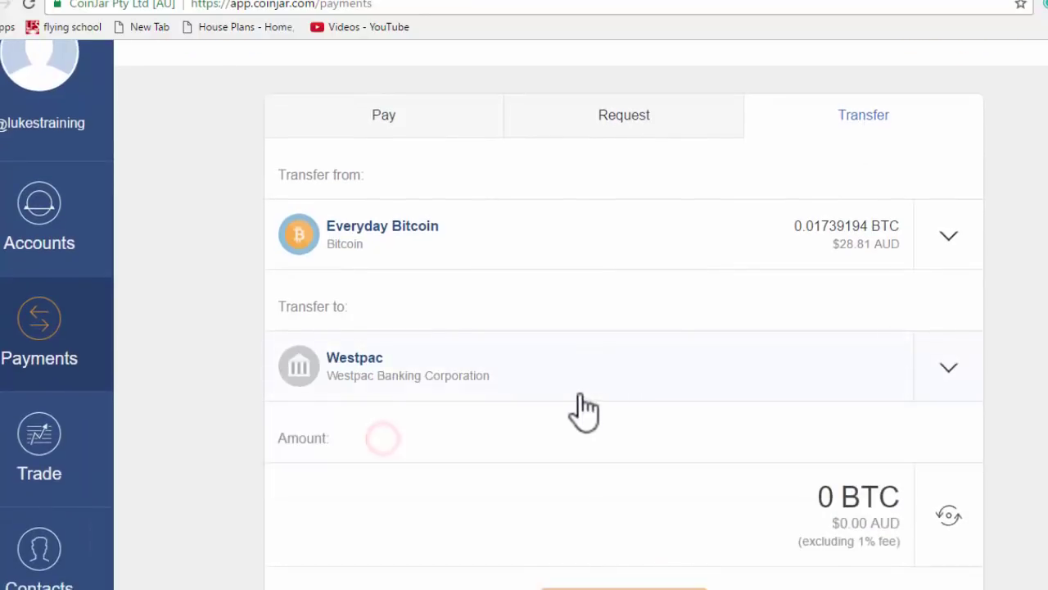
pyautogui.scroll(-1, 594, 397)
pyautogui.scroll(-1, 598, 395)
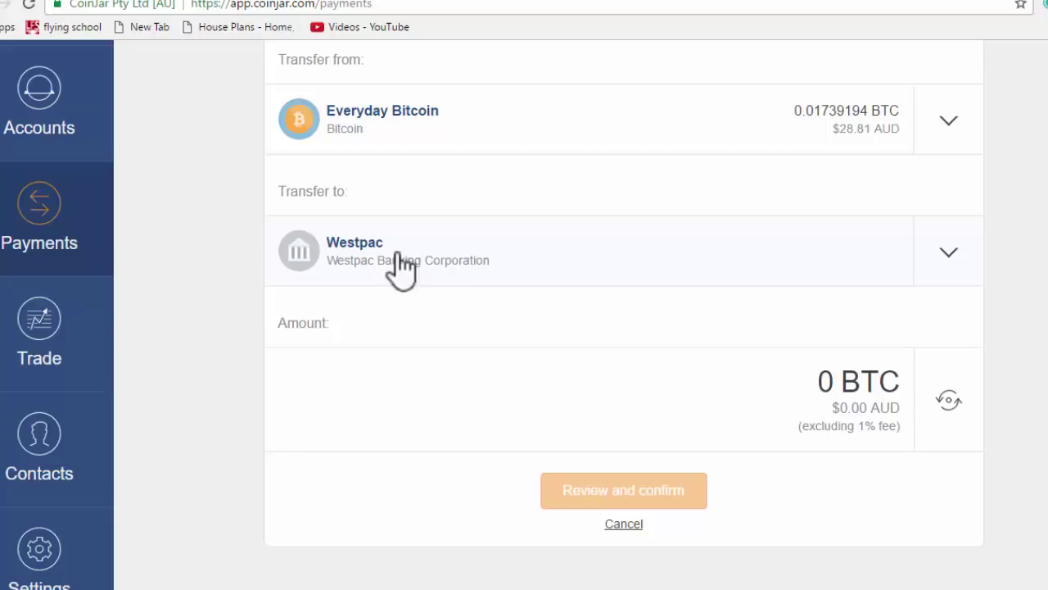
pyautogui.scroll(2, 451, 288)
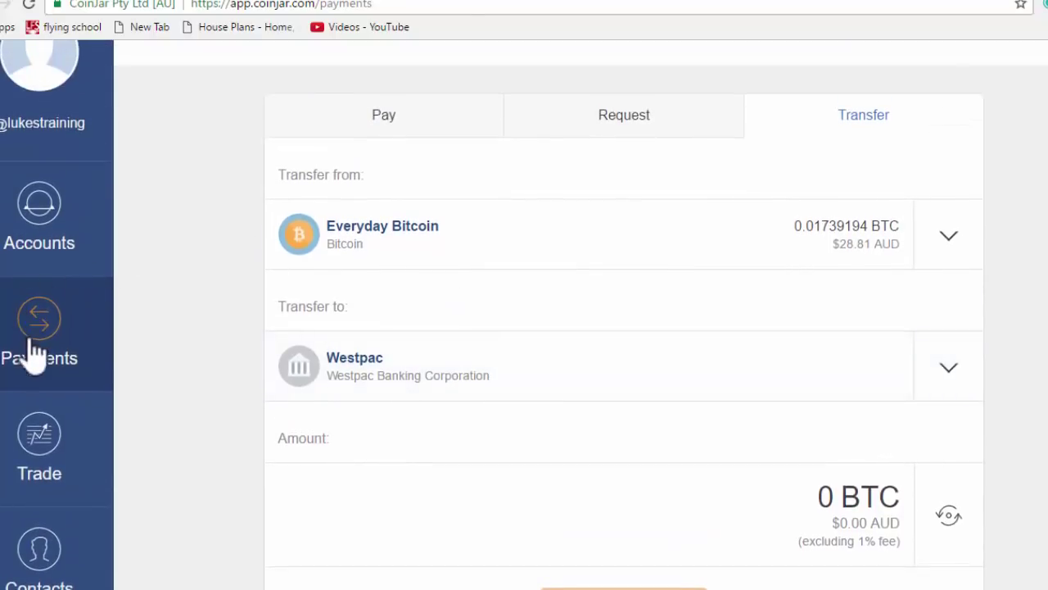
pyautogui.scroll(1, 35, 351)
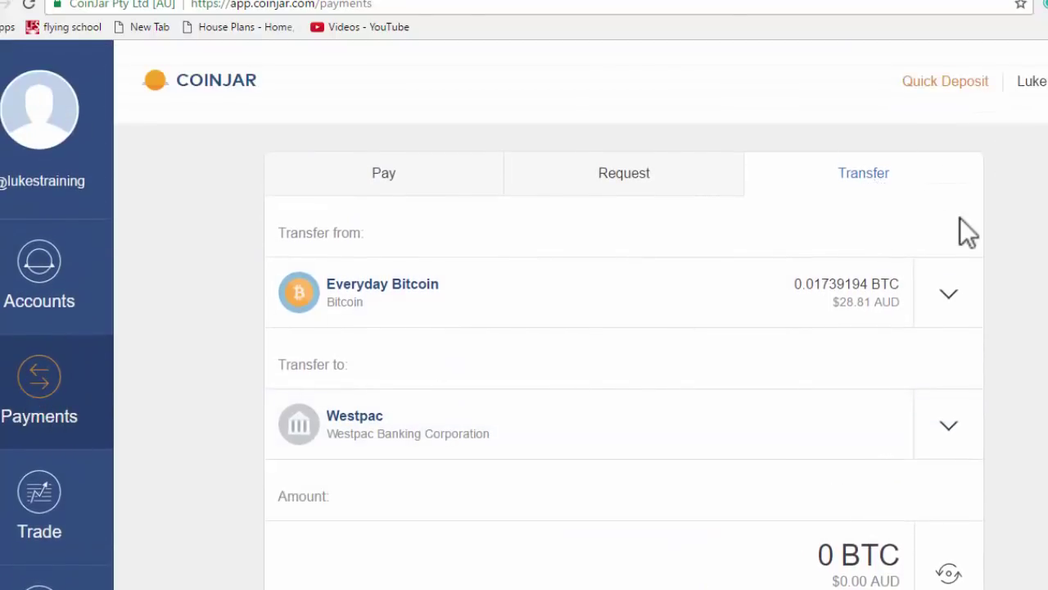
# - Enter .01 BTC as the amount for the transfer from Everyday Bitcoin to Westpac
pyautogui.scroll(-1, 959, 218)
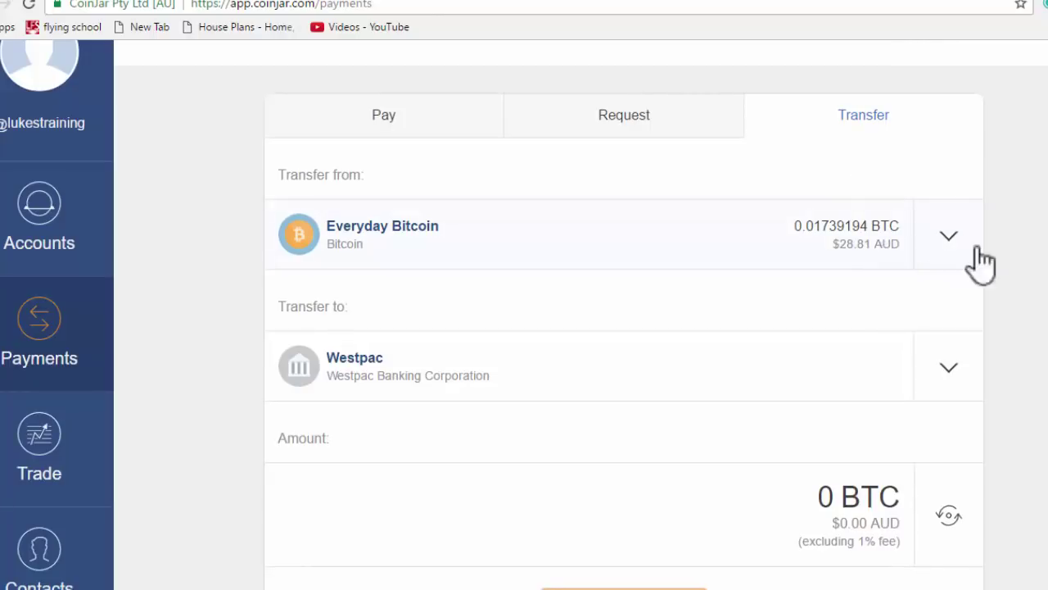
pyautogui.scroll(-1, 931, 246)
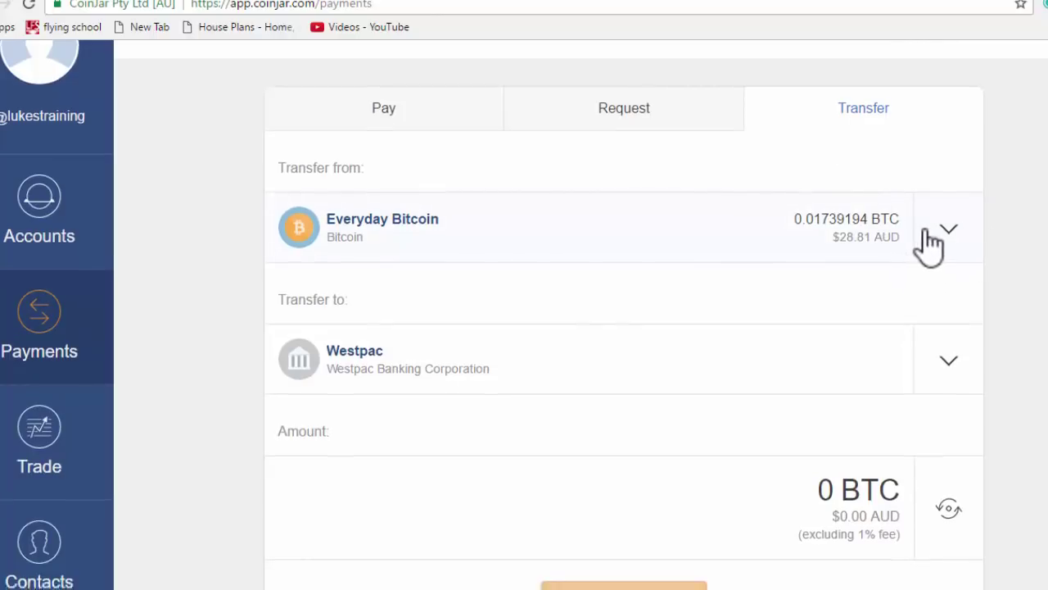
pyautogui.scroll(-1, 620, 339)
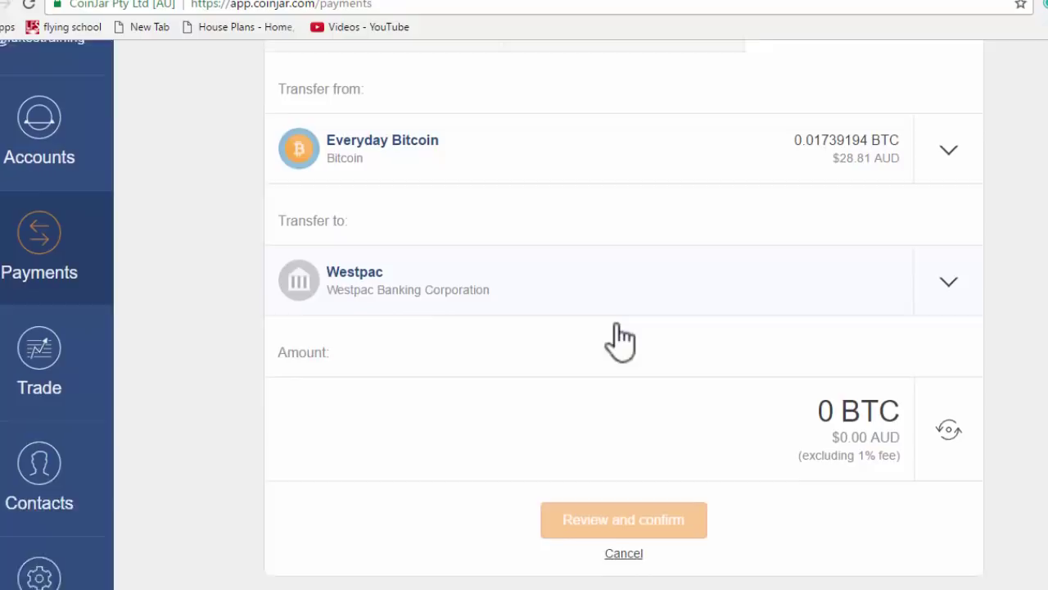
pyautogui.click(815, 375)
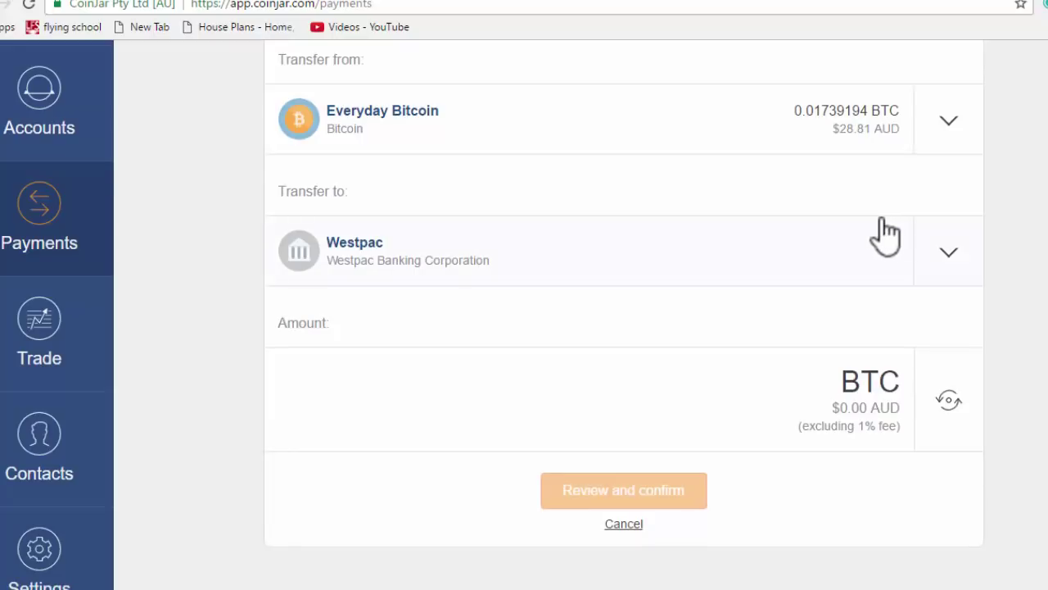
pyautogui.write(',01')
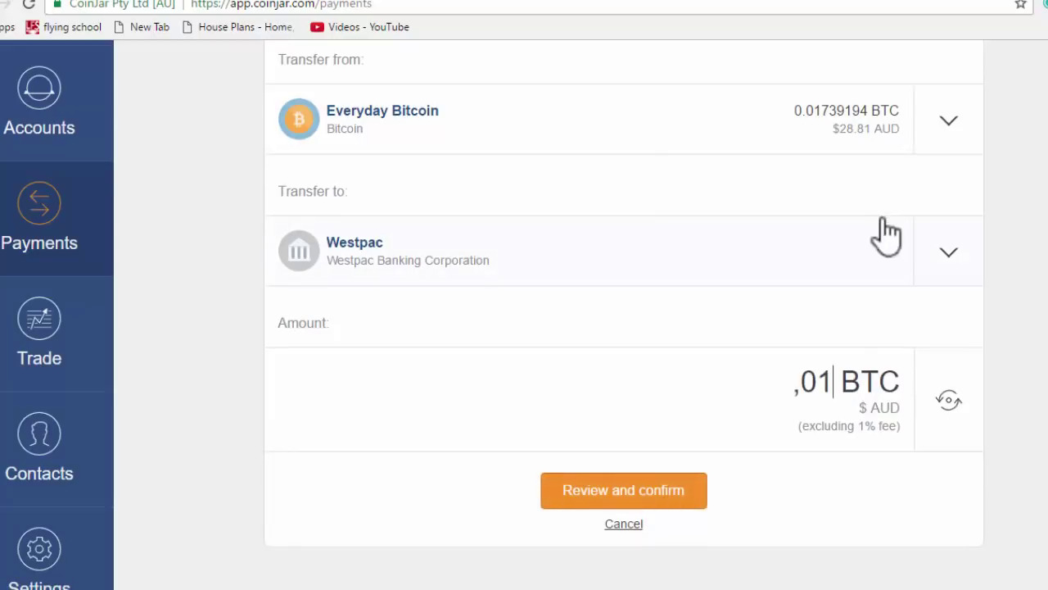
pyautogui.press('BackSpace')
pyautogui.press('BackSpace')
pyautogui.press('BackSpace')
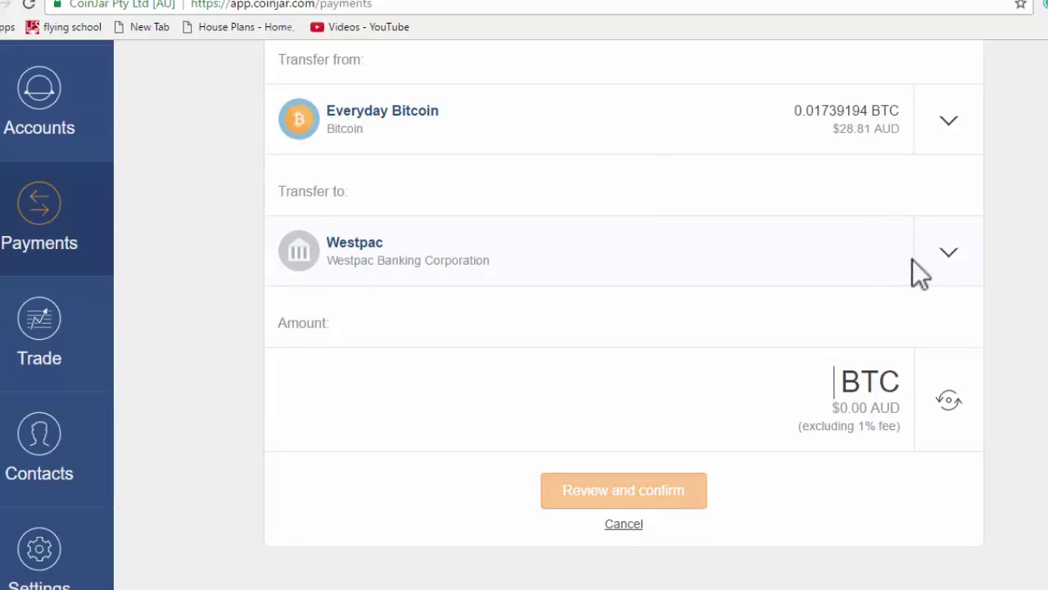
pyautogui.write('.01')
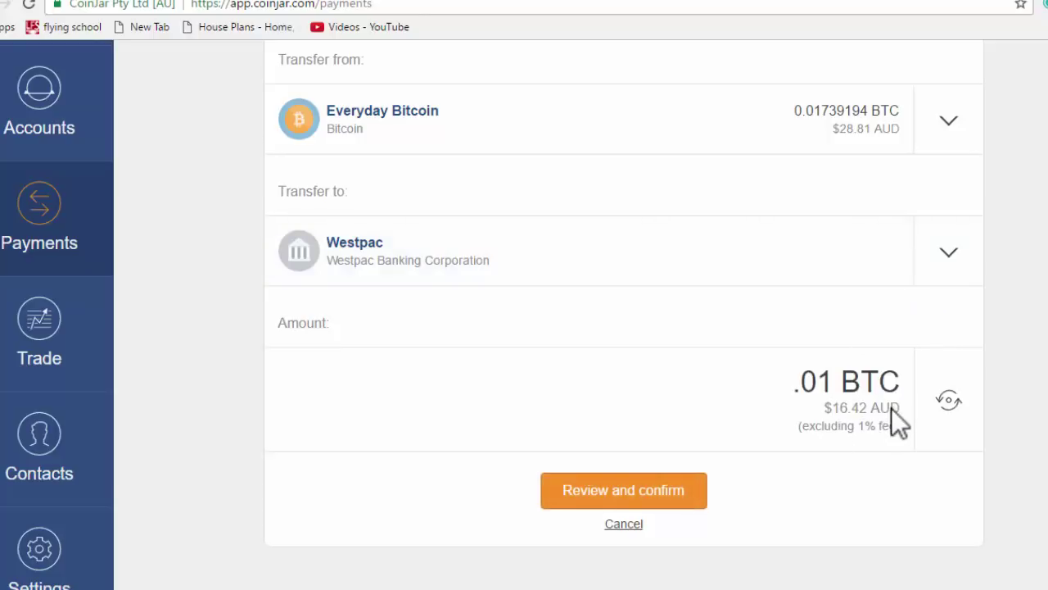
# - Review the Westpac transfer's confirmation details, highlight the 1% fee, and close the confirmation without paying
pyautogui.click(653, 492)
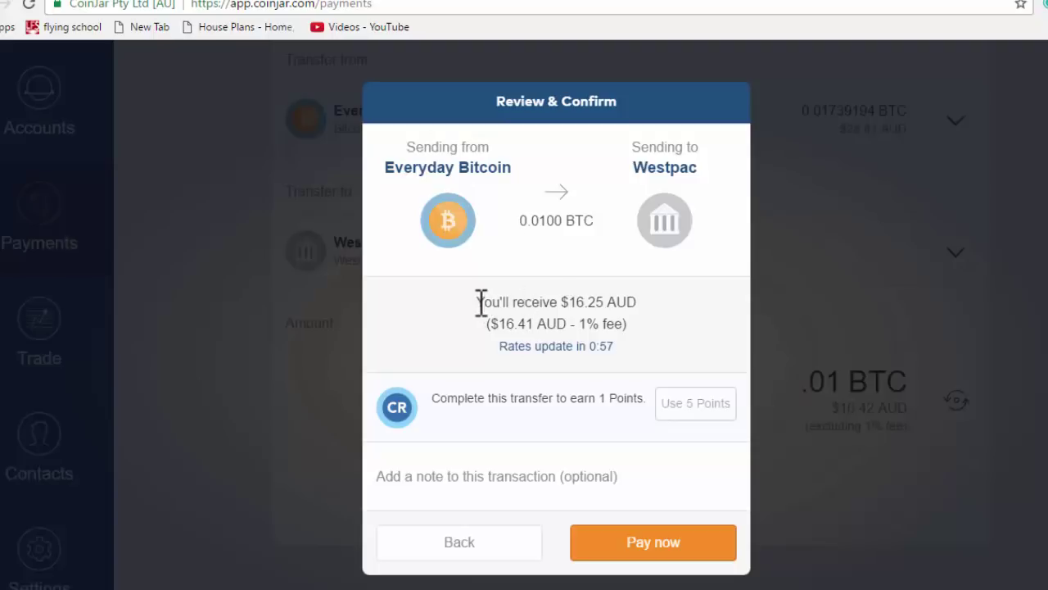
pyautogui.moveTo(481, 302); pyautogui.dragTo(580, 326)
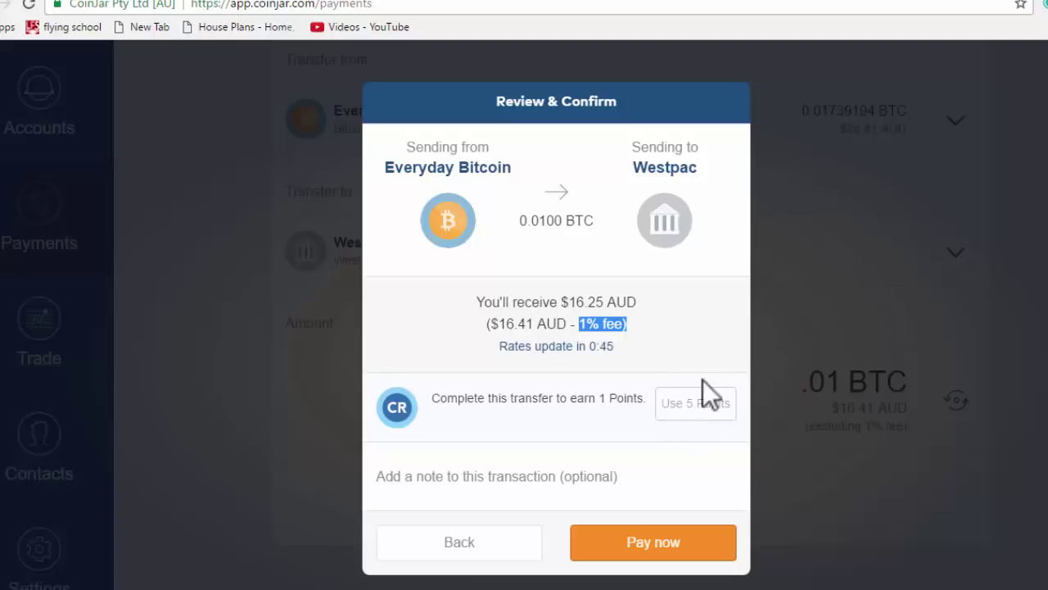
pyautogui.click(602, 324)
pyautogui.moveTo(582, 326); pyautogui.dragTo(619, 327)
pyautogui.click(682, 547)
pyautogui.click(1045, 135)
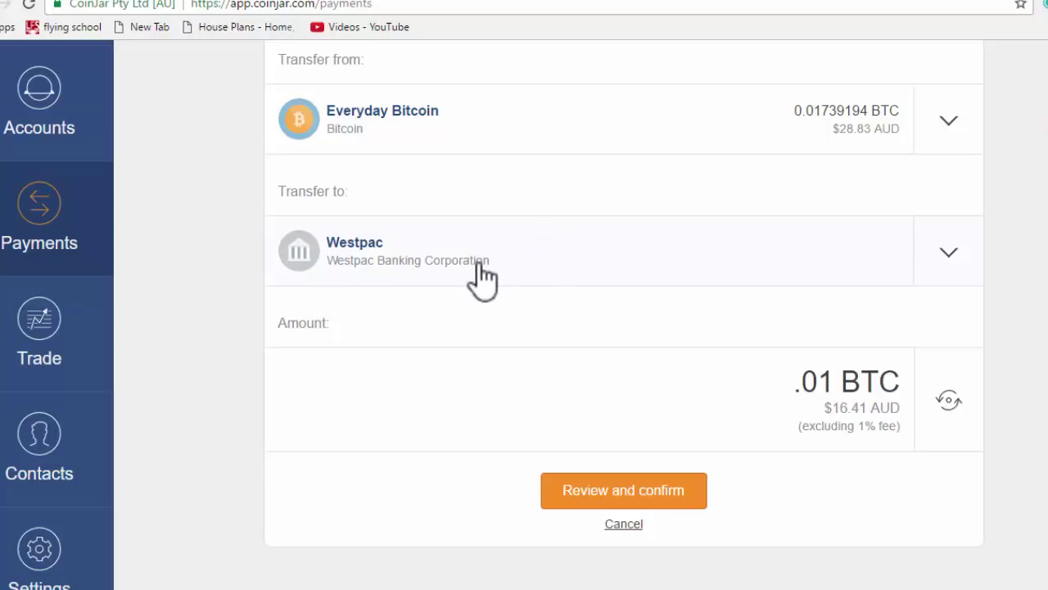
# - Check the account list on the accounts overview and return to the payments page
pyautogui.scroll(1, 480, 274)
pyautogui.scroll(2, 479, 266)
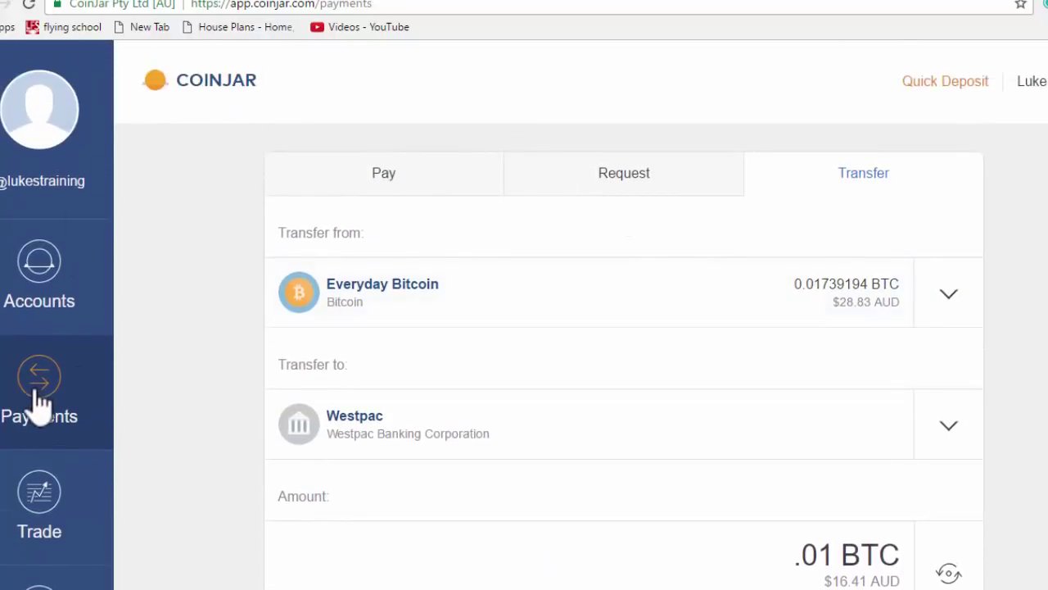
pyautogui.click(51, 272)
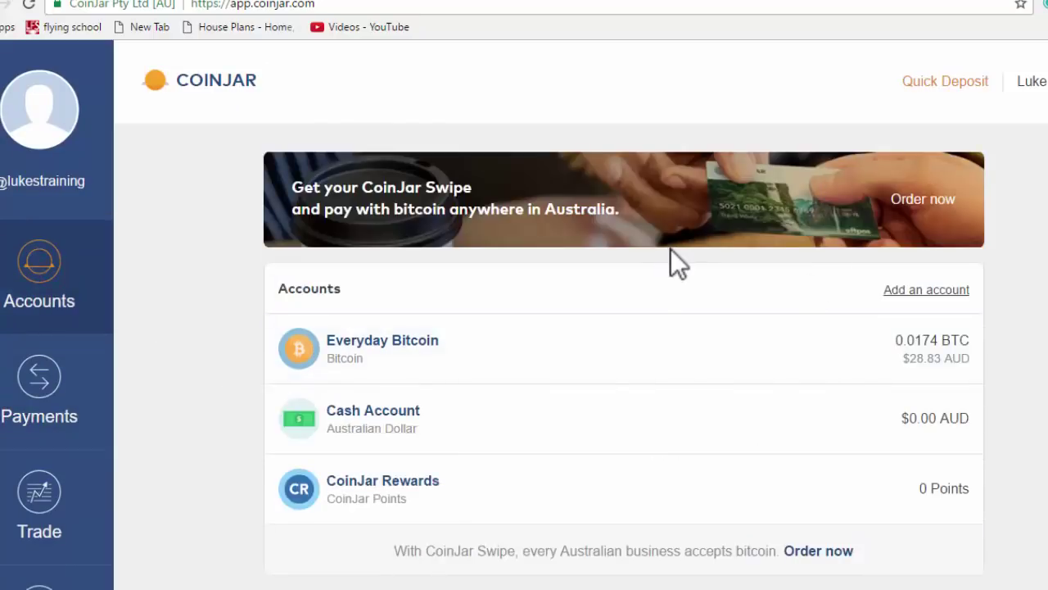
pyautogui.scroll(-1, 669, 265)
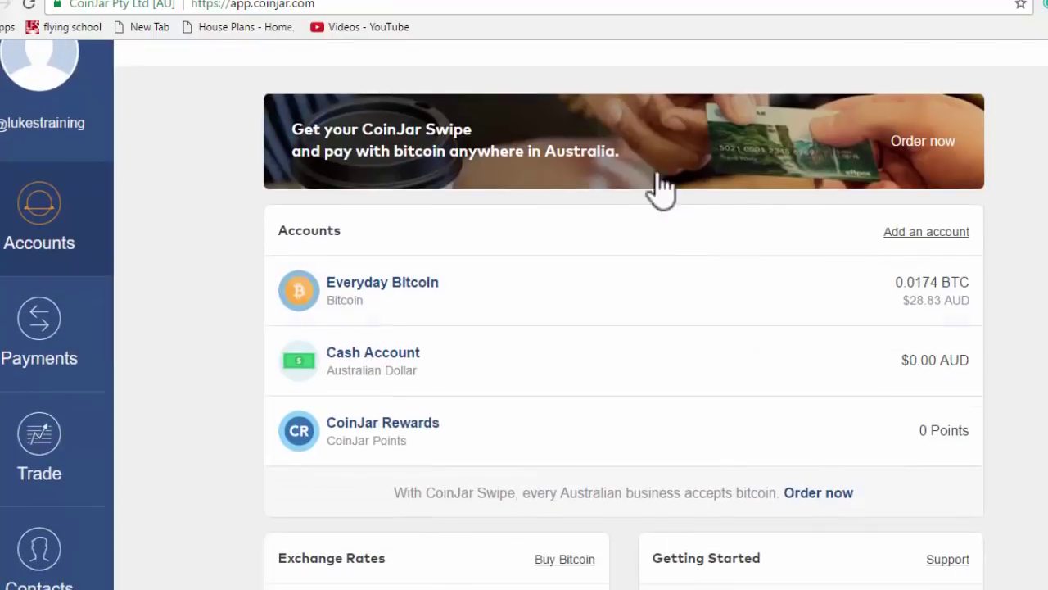
pyautogui.scroll(1, 662, 187)
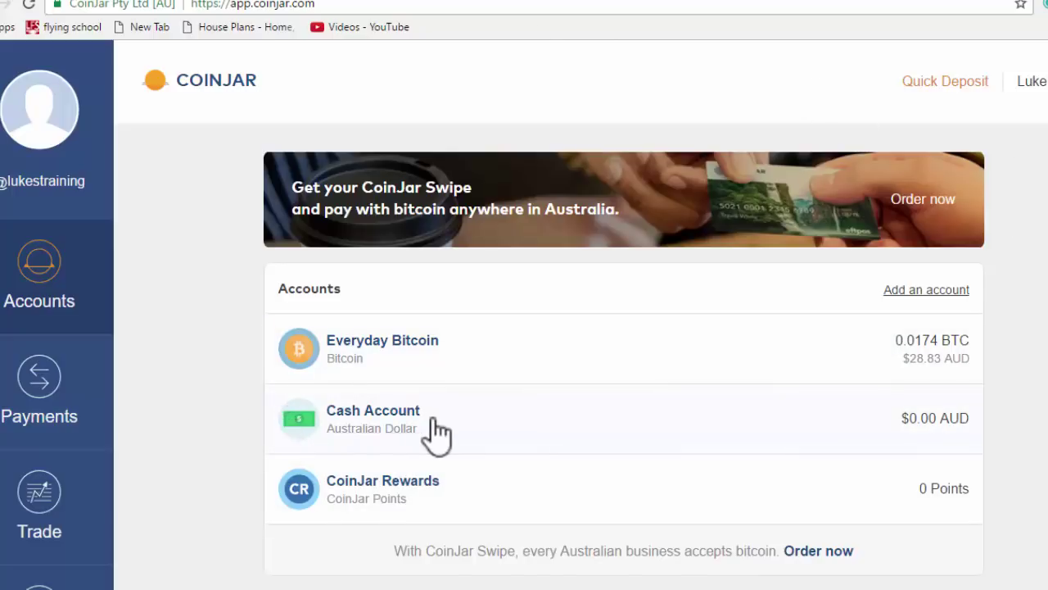
pyautogui.click(36, 406)
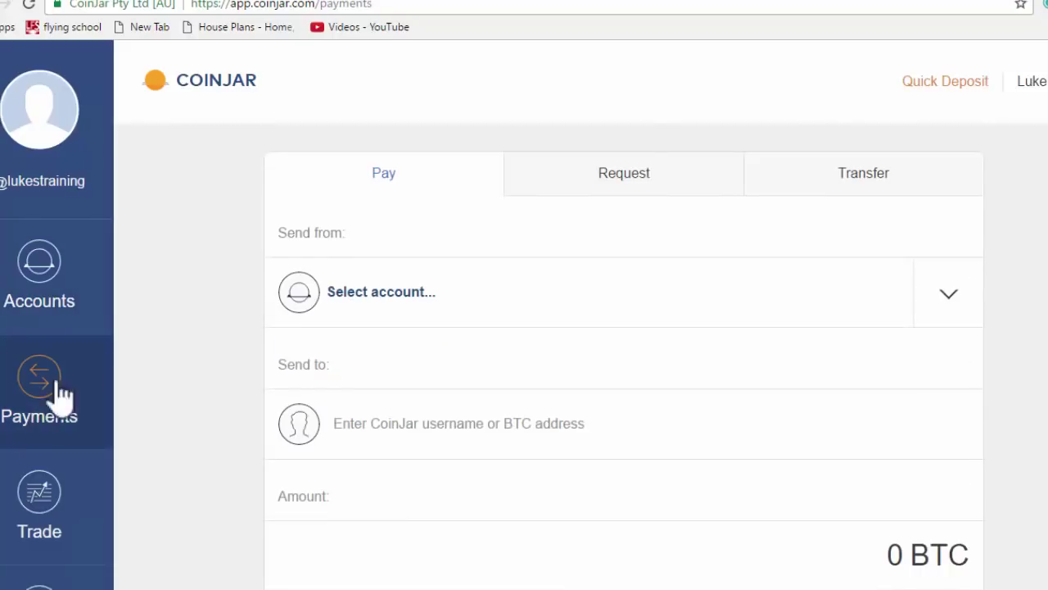
pyautogui.click(945, 293)
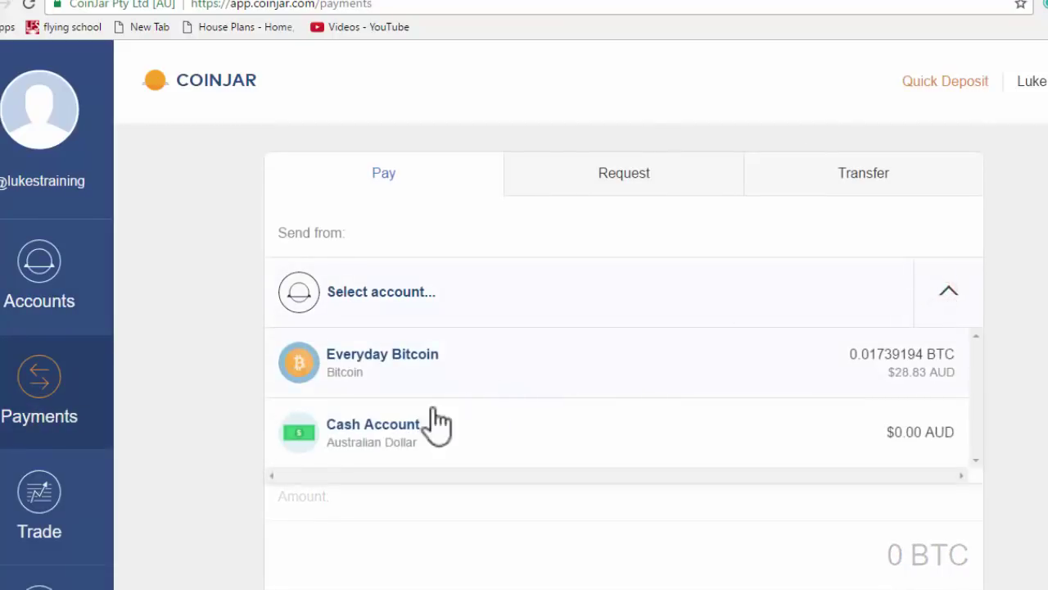
pyautogui.click(388, 434)
pyautogui.scroll(-2, 823, 327)
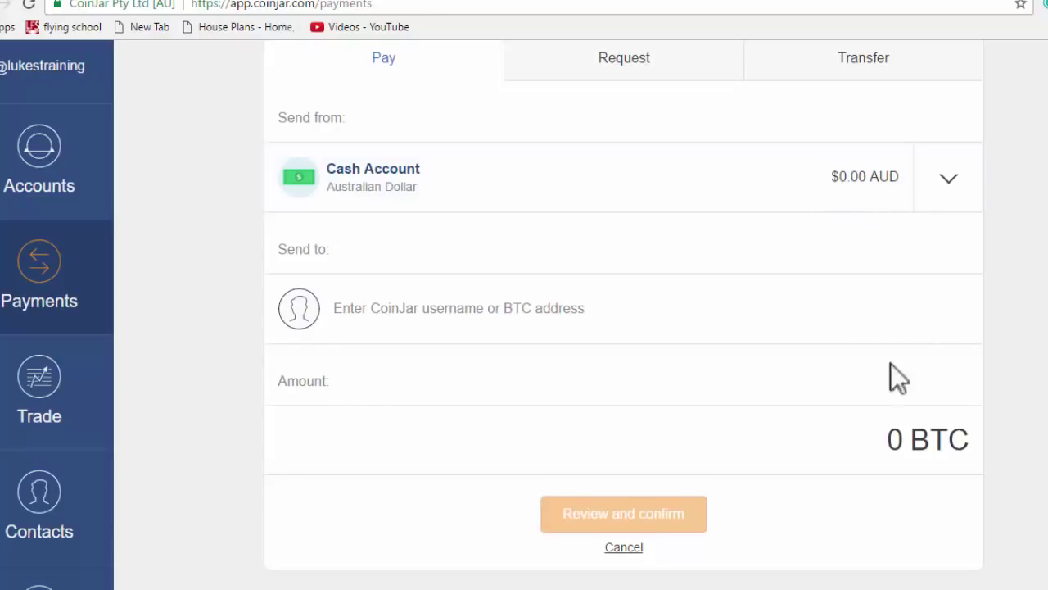
pyautogui.scroll(2, 926, 219)
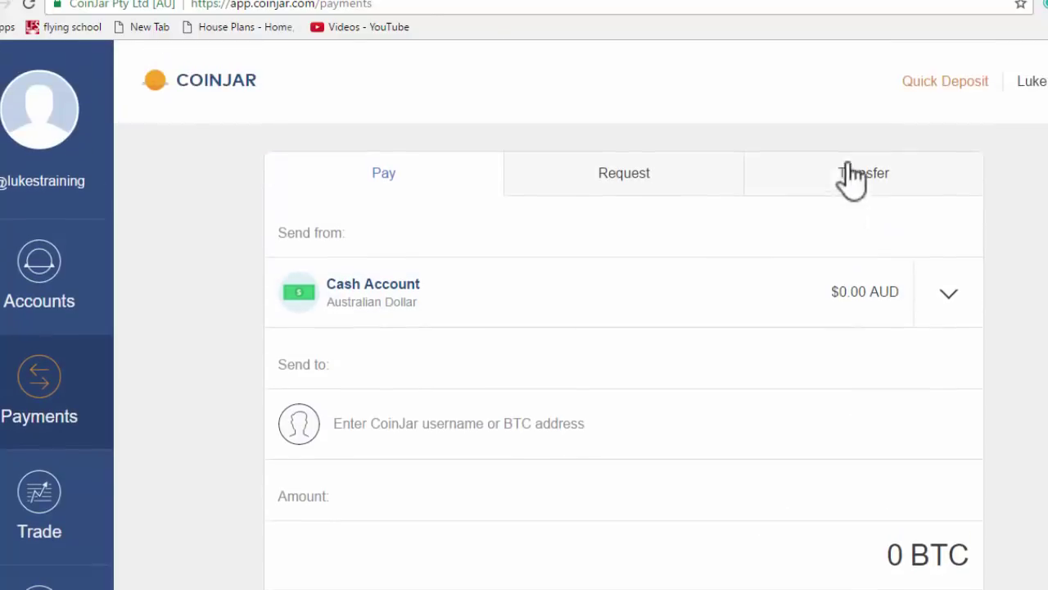
# - Prepare a transfer with Cash Account as the source and Everyday Bitcoin as the destination, and review the form
pyautogui.click(864, 172)
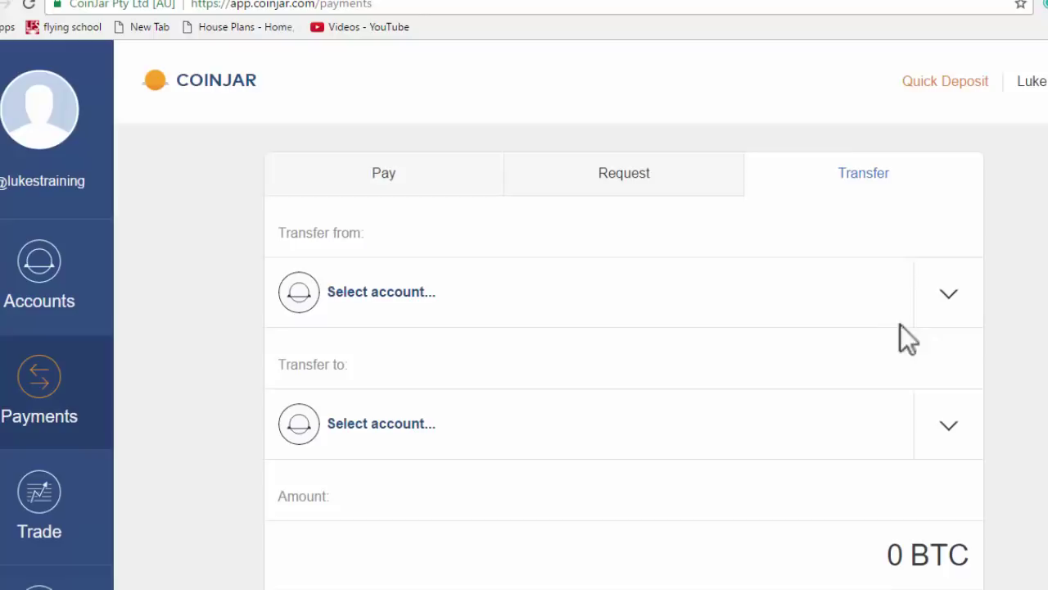
pyautogui.click(950, 294)
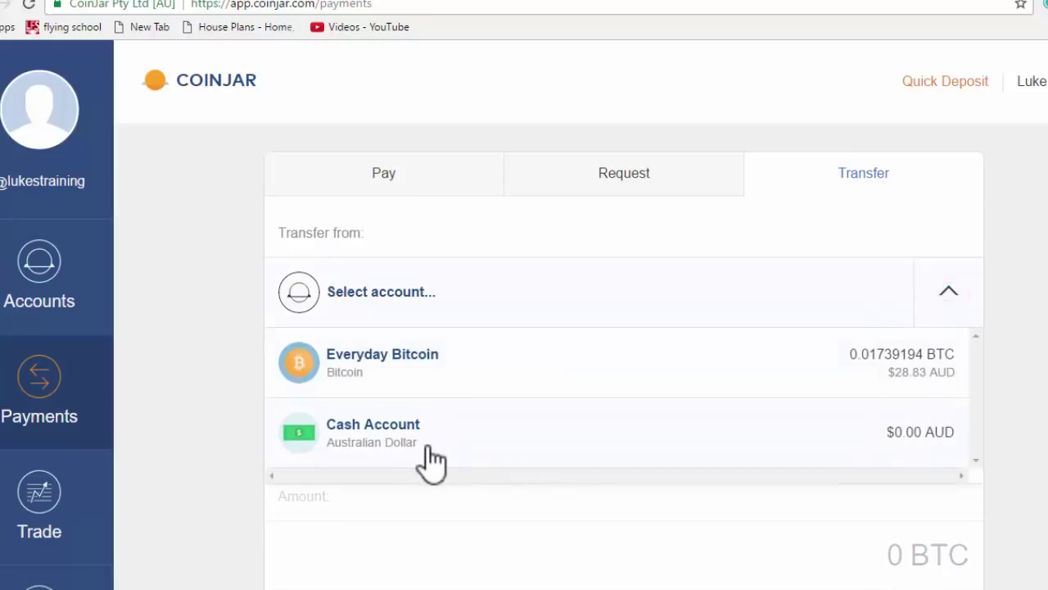
pyautogui.click(423, 444)
pyautogui.click(949, 374)
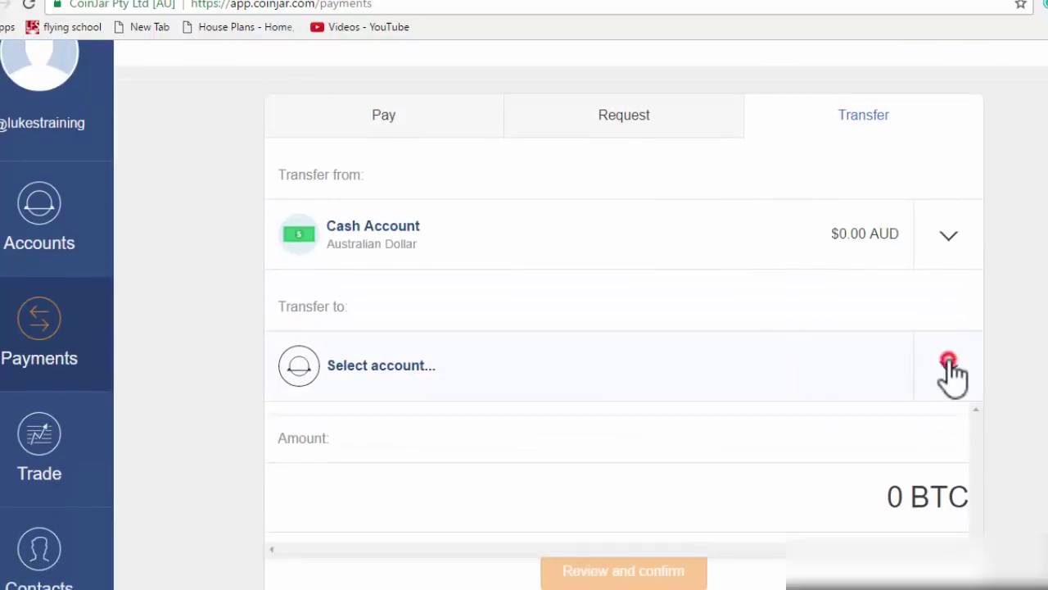
pyautogui.click(467, 378)
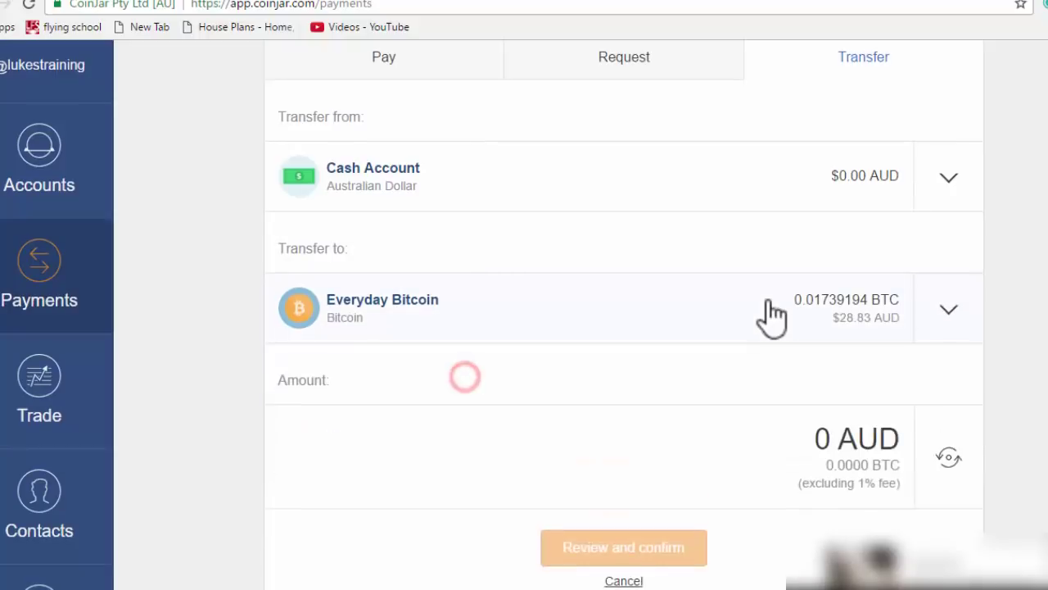
pyautogui.scroll(-2, 811, 314)
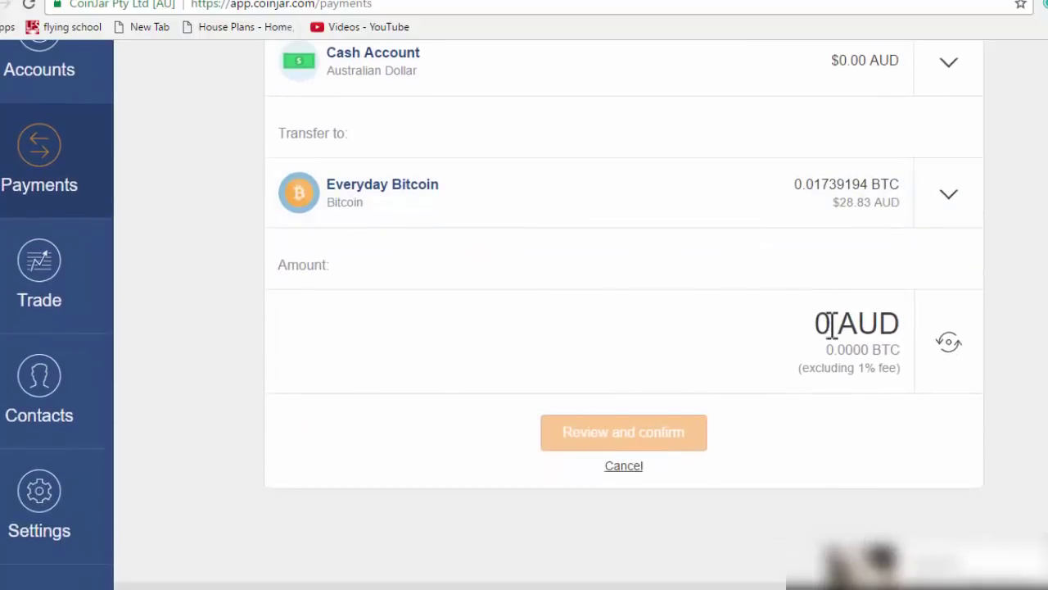
pyautogui.scroll(1, 809, 343)
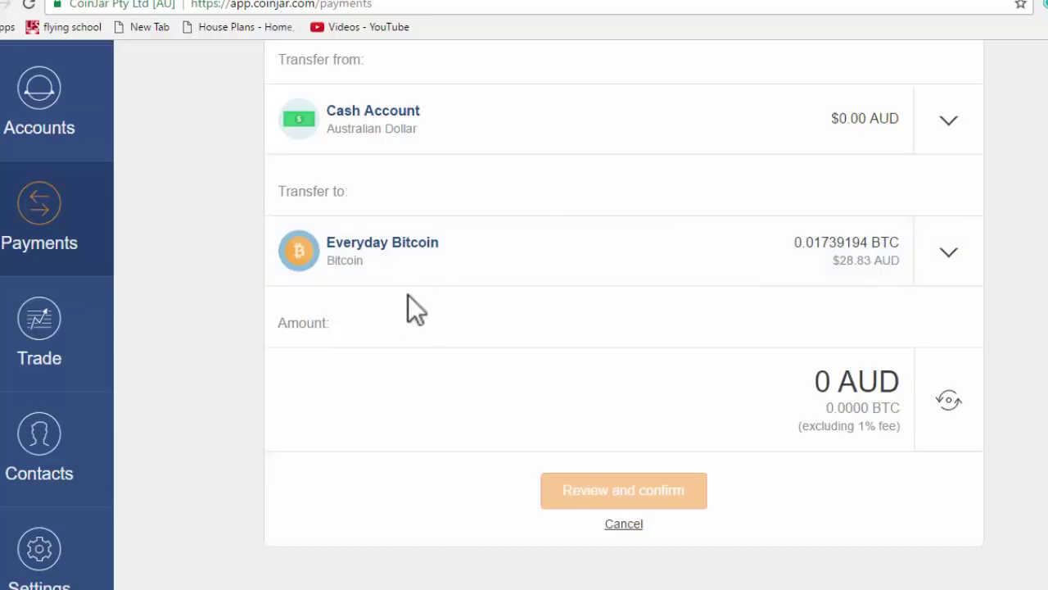
pyautogui.scroll(1, 458, 260)
pyautogui.scroll(1, 459, 259)
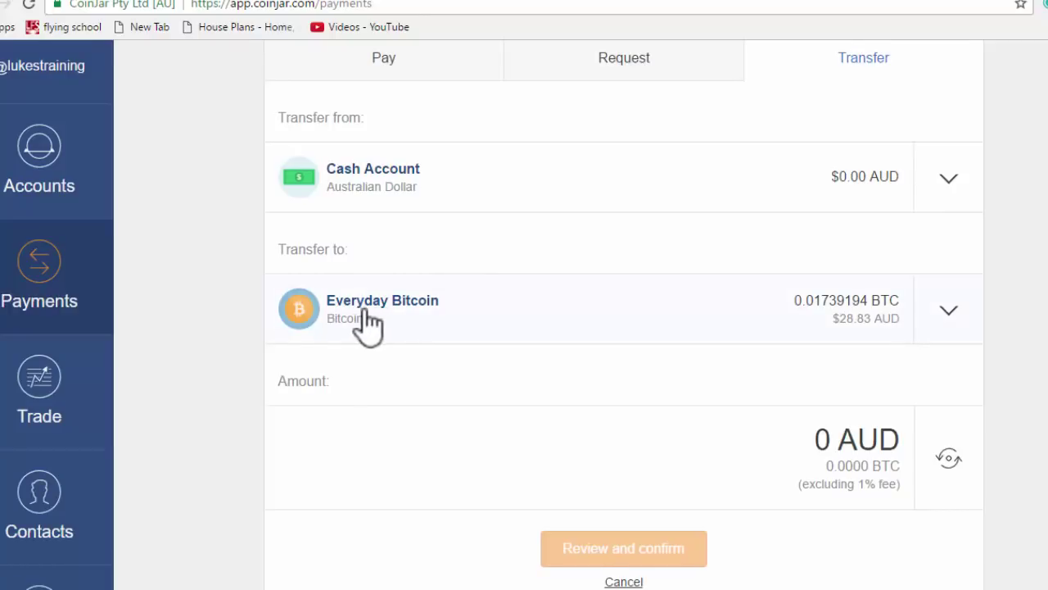
pyautogui.scroll(1, 419, 360)
pyautogui.scroll(1, 413, 418)
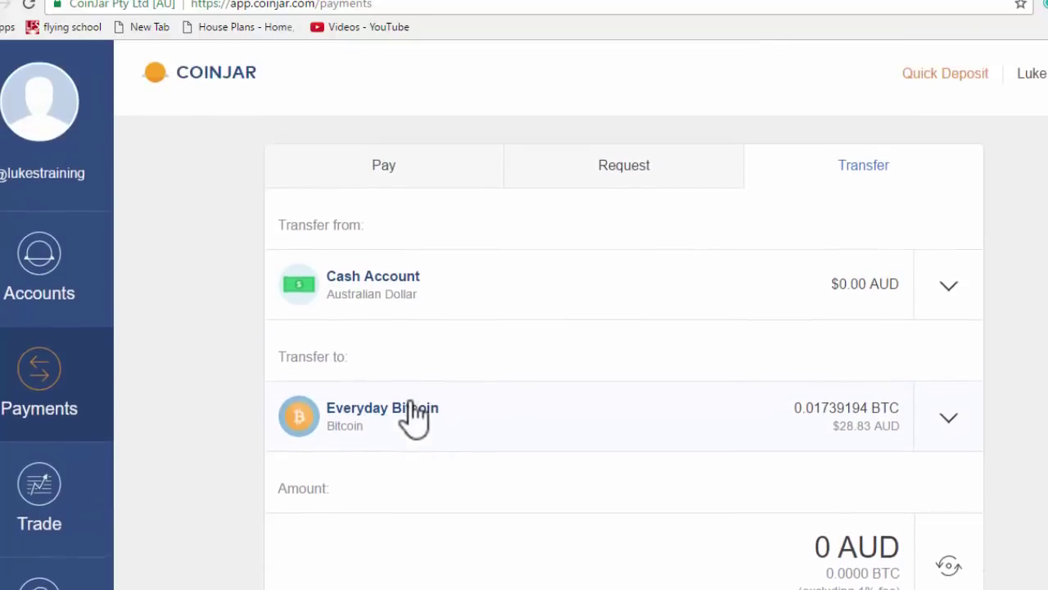
# - Open the Everyday Bitcoin account details from the accounts overview and display its account address
pyautogui.click(36, 297)
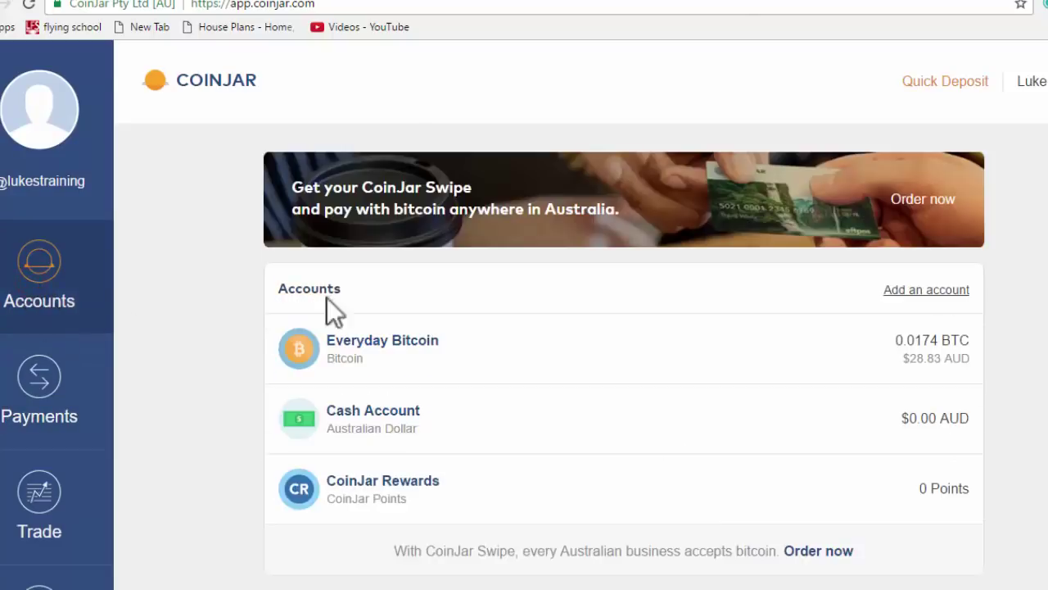
pyautogui.click(387, 340)
pyautogui.scroll(-2, 591, 352)
pyautogui.scroll(2, 562, 185)
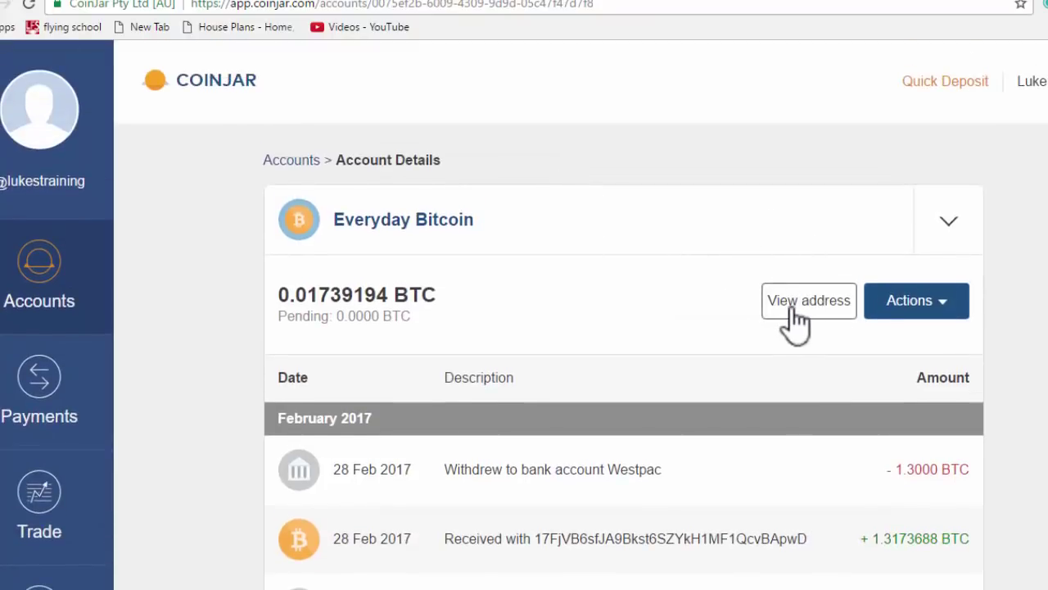
pyautogui.click(791, 312)
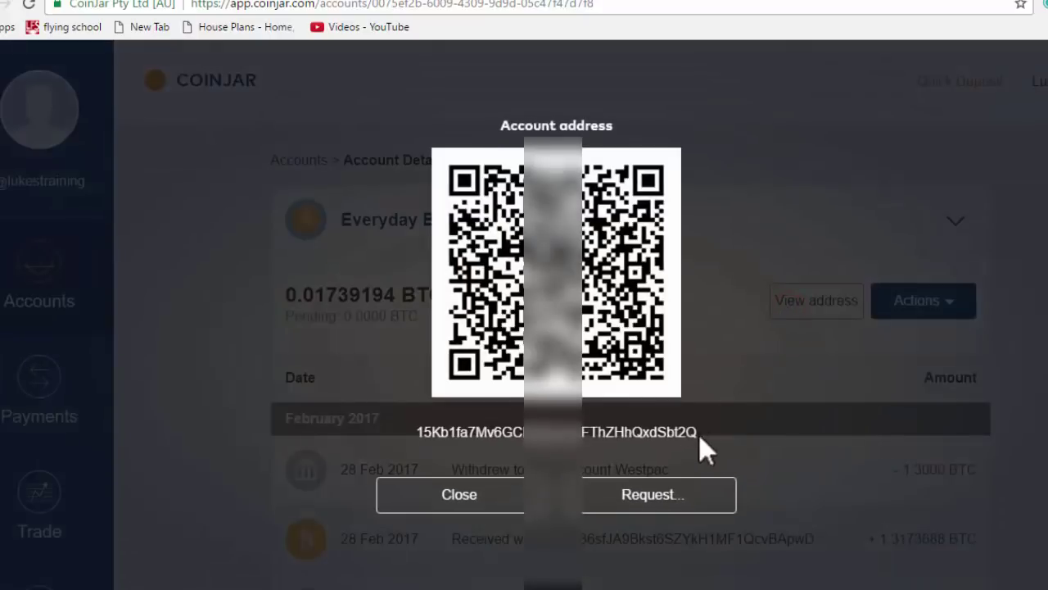
# - Highlight the full bitcoin account address shown below the QR code
pyautogui.moveTo(676, 442); pyautogui.dragTo(428, 434)
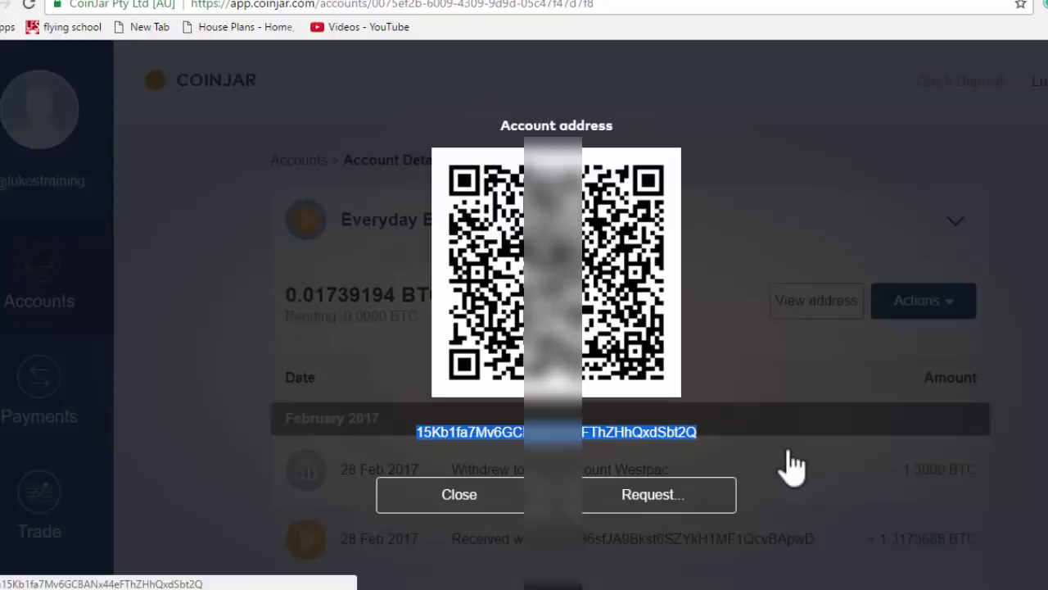
pyautogui.click(719, 432)
pyautogui.moveTo(706, 434); pyautogui.dragTo(417, 438)
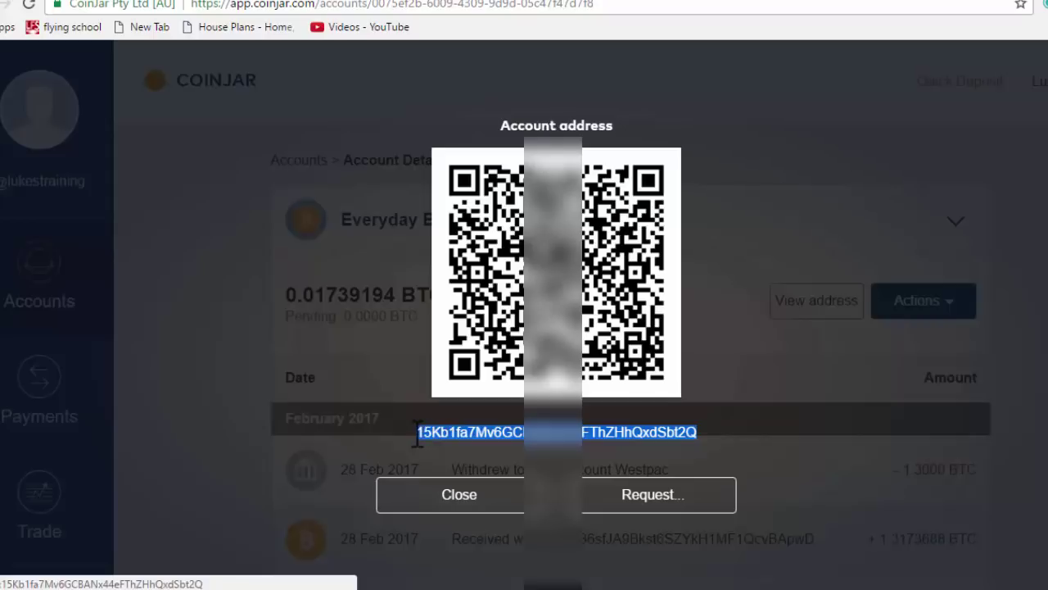
pyautogui.click(718, 430)
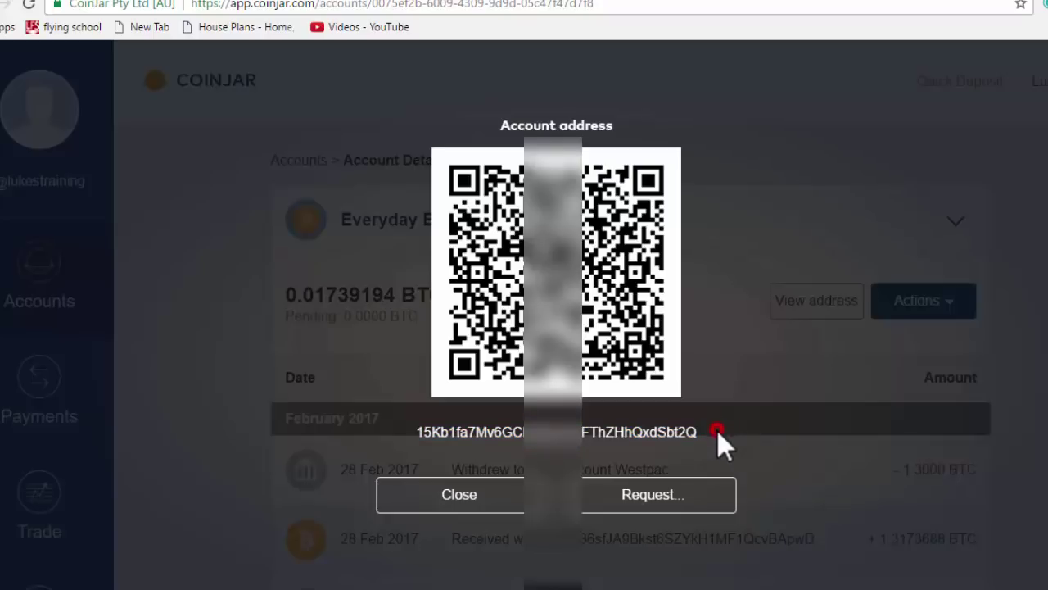
pyautogui.moveTo(723, 434); pyautogui.dragTo(420, 438)
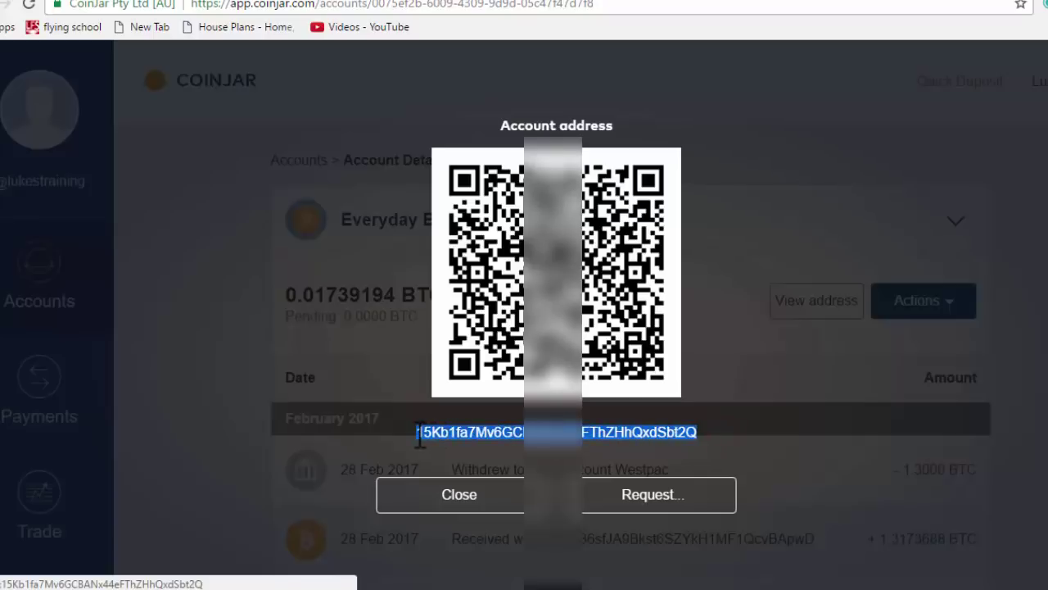
pyautogui.click(713, 434)
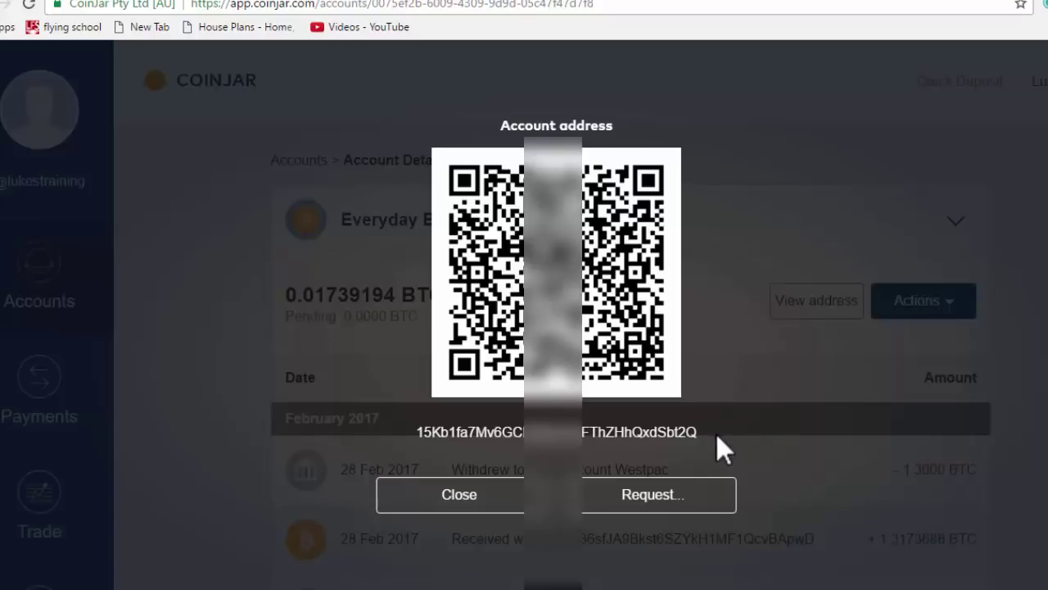
pyautogui.moveTo(718, 434); pyautogui.dragTo(418, 442)
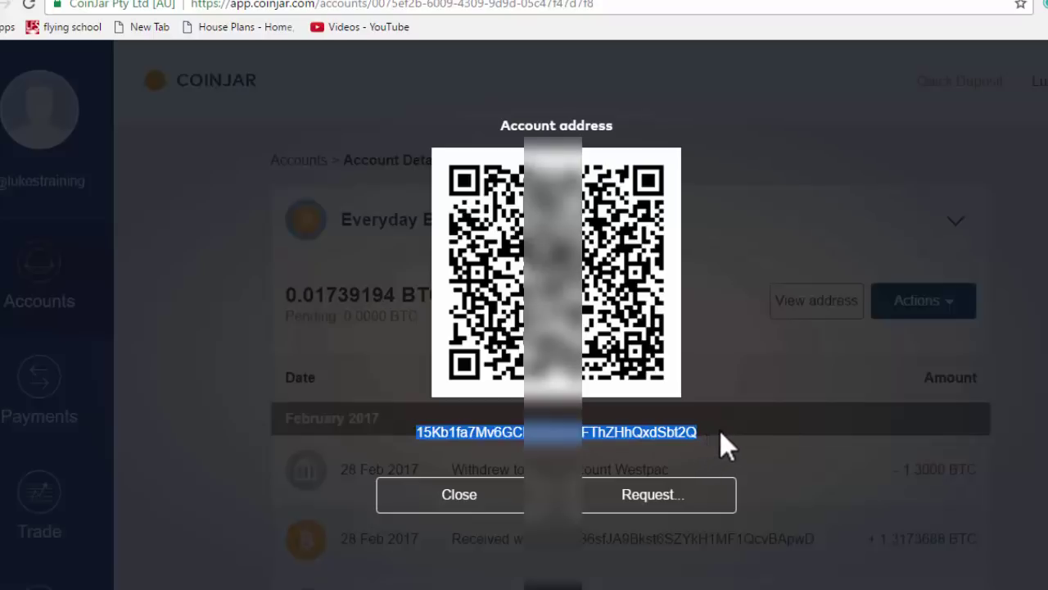
# - Close the account address view and start a payment on the payments page with Everyday Bitcoin as the sending account
pyautogui.click(446, 503)
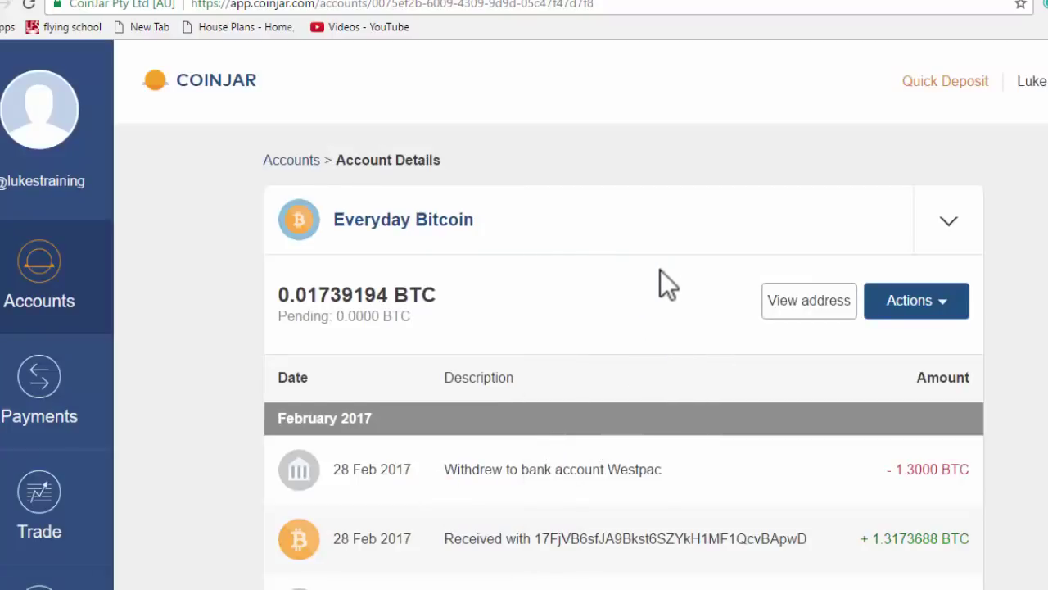
pyautogui.click(37, 401)
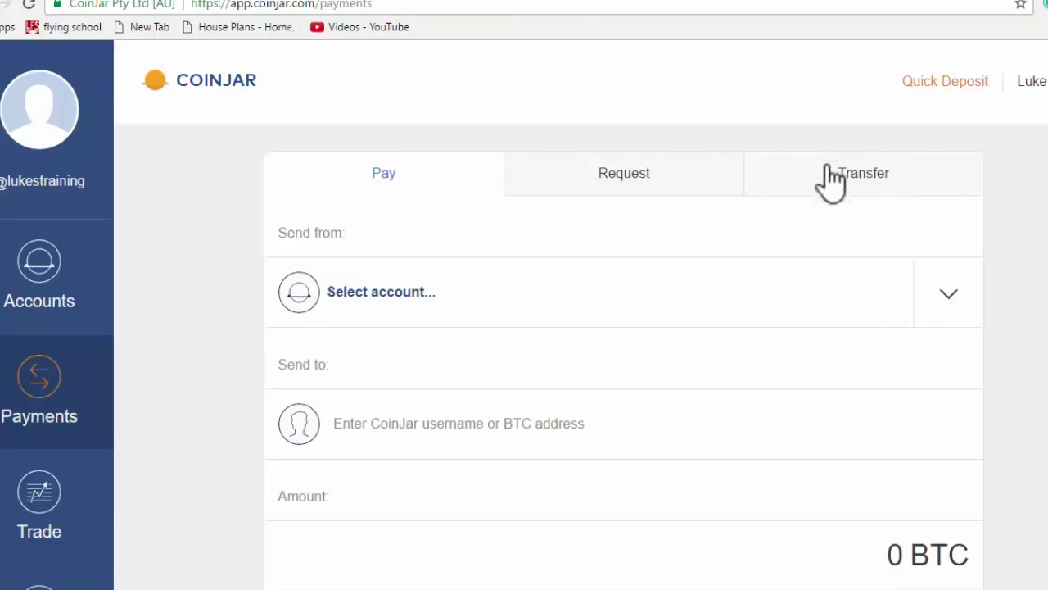
pyautogui.scroll(-1, 486, 286)
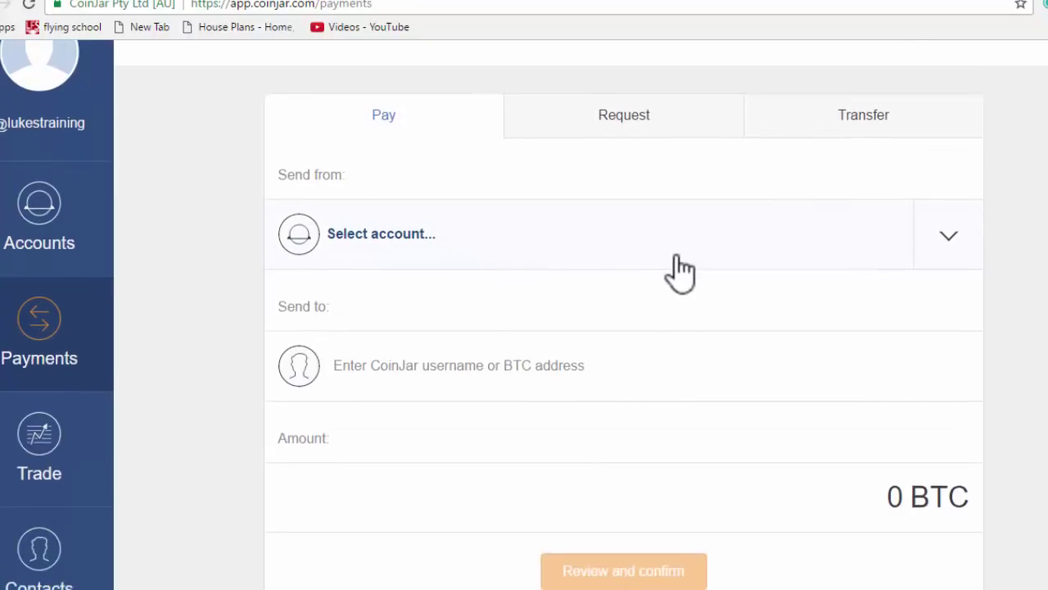
pyautogui.click(670, 251)
pyautogui.click(401, 295)
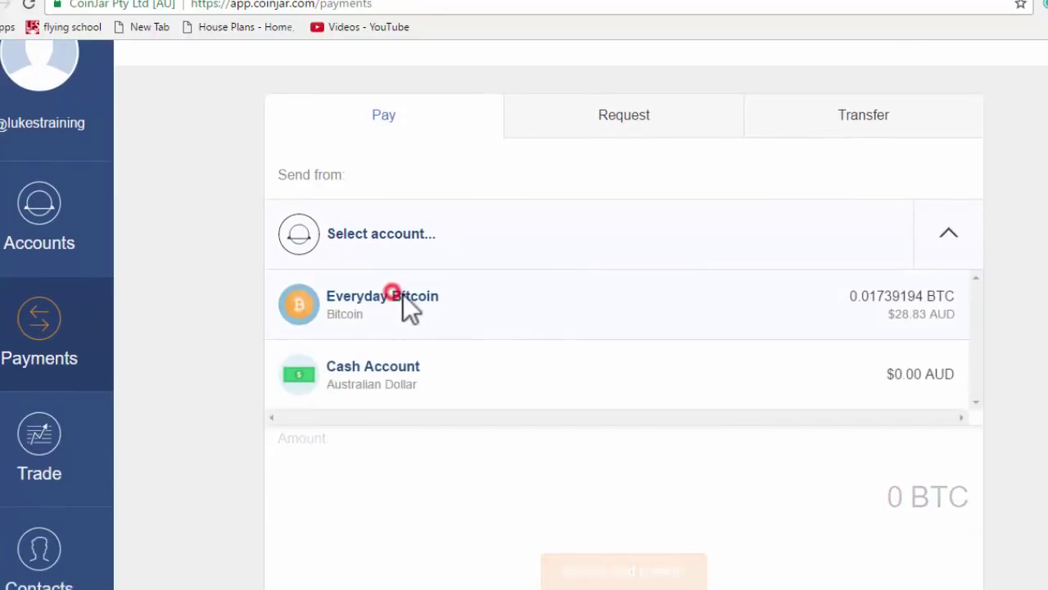
pyautogui.scroll(-1, 632, 290)
# - Examine the payment form's recipient field for a CoinJar username or BTC address and its BTC amount field, without entering payment details
pyautogui.click(390, 310)
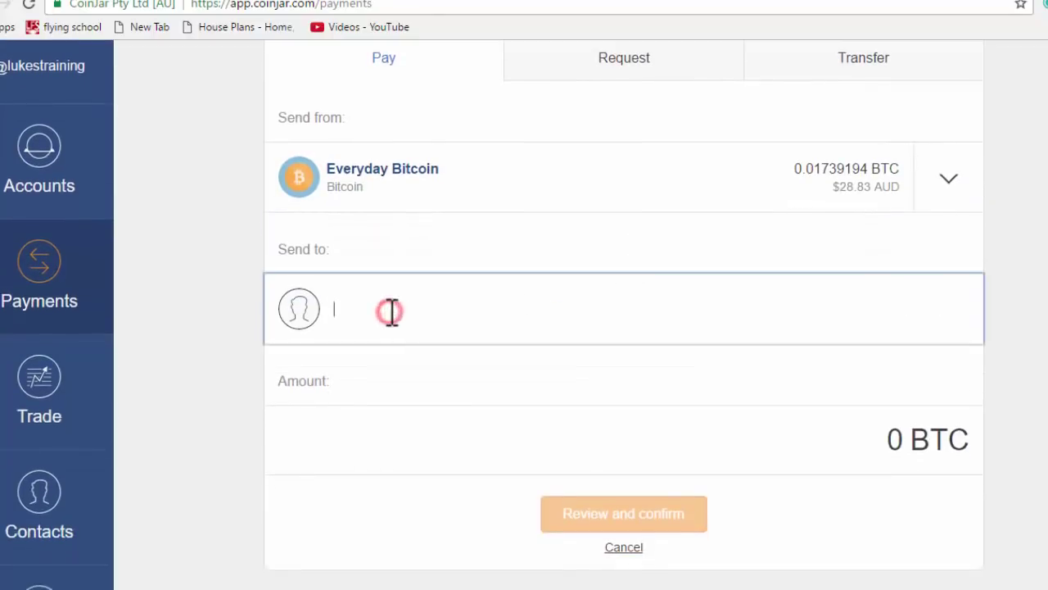
pyautogui.click(412, 307)
pyautogui.click(370, 251)
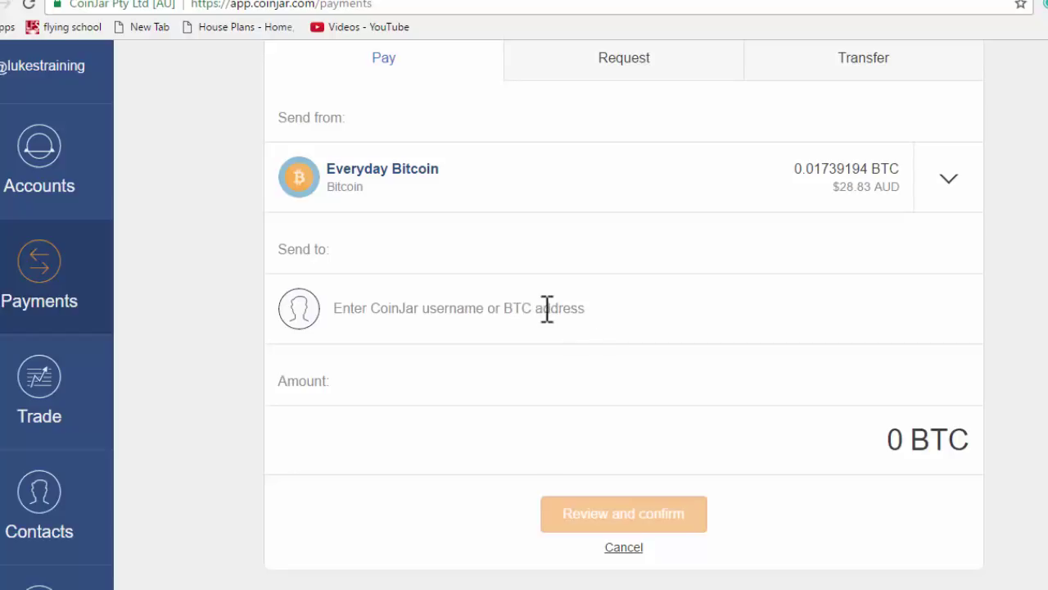
pyautogui.click(372, 310)
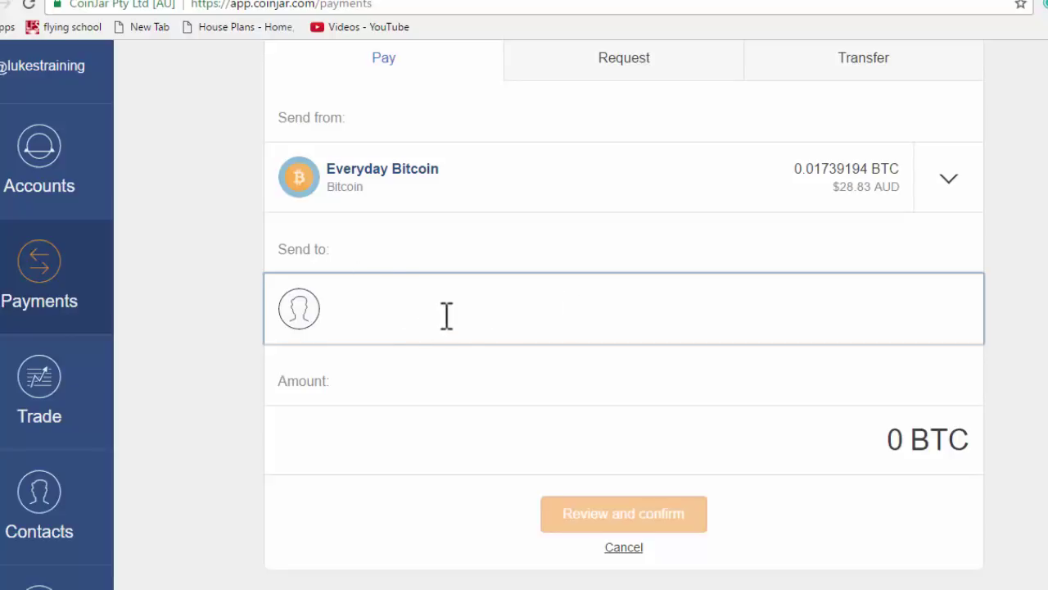
pyautogui.click(339, 310)
pyautogui.click(865, 434)
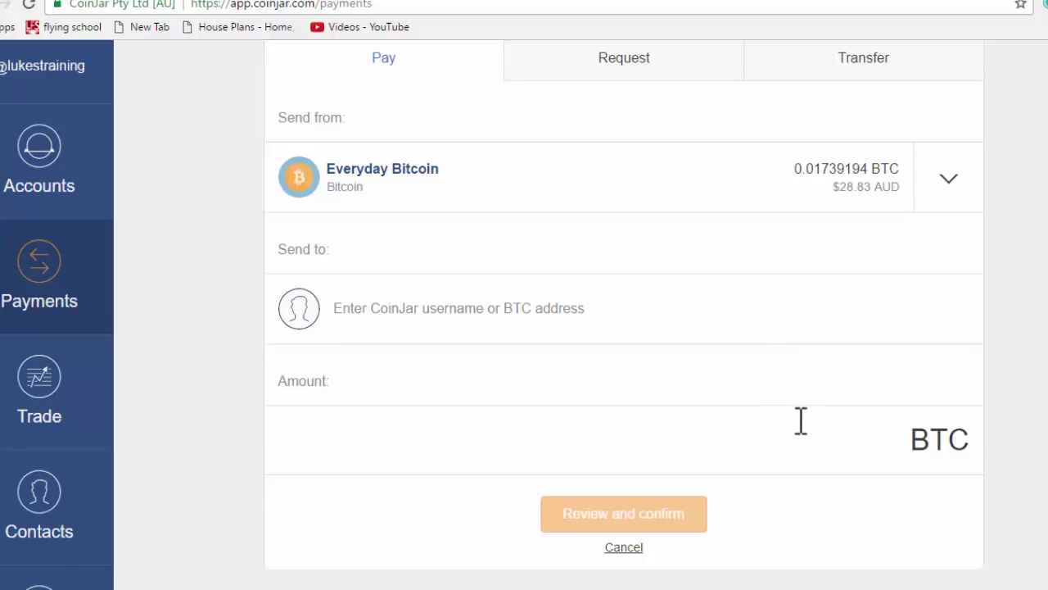
pyautogui.scroll(2, 801, 421)
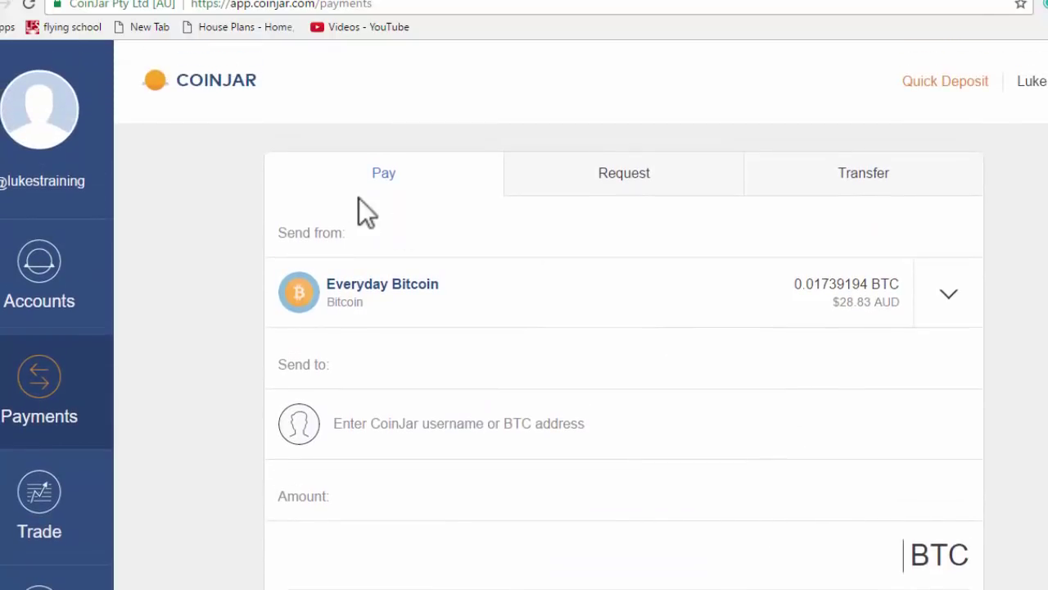